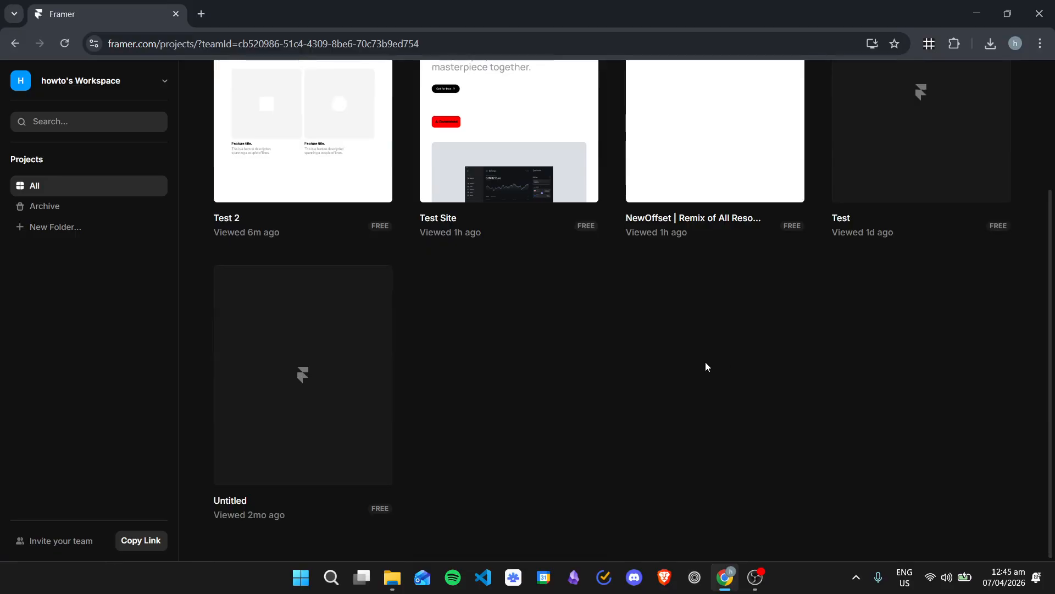
# Open the Test 2 project from the workspace's project list.
pyautogui.scroll(3, 714, 368)
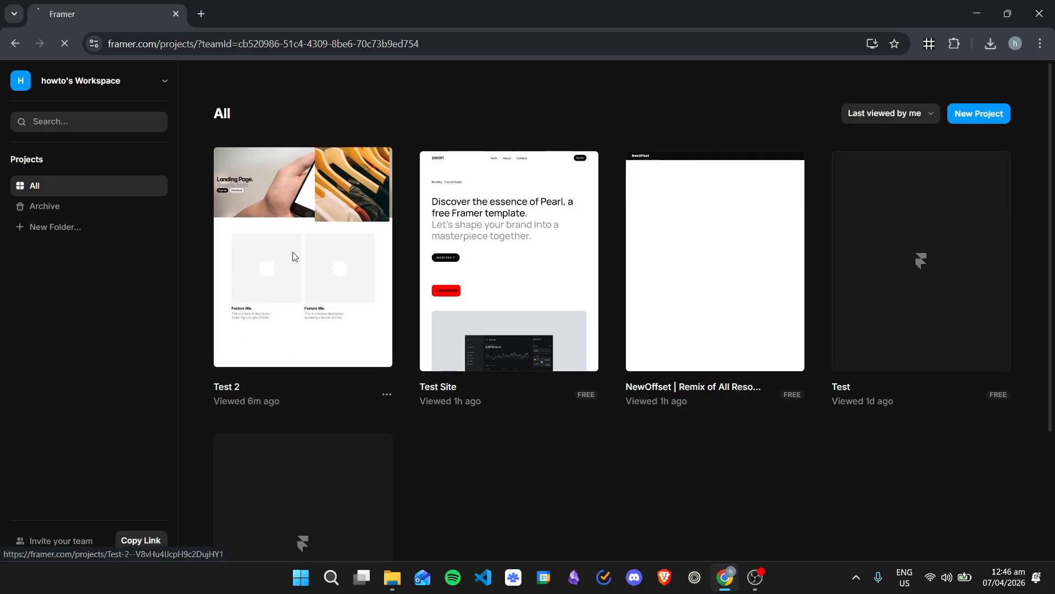
pyautogui.click(259, 337)
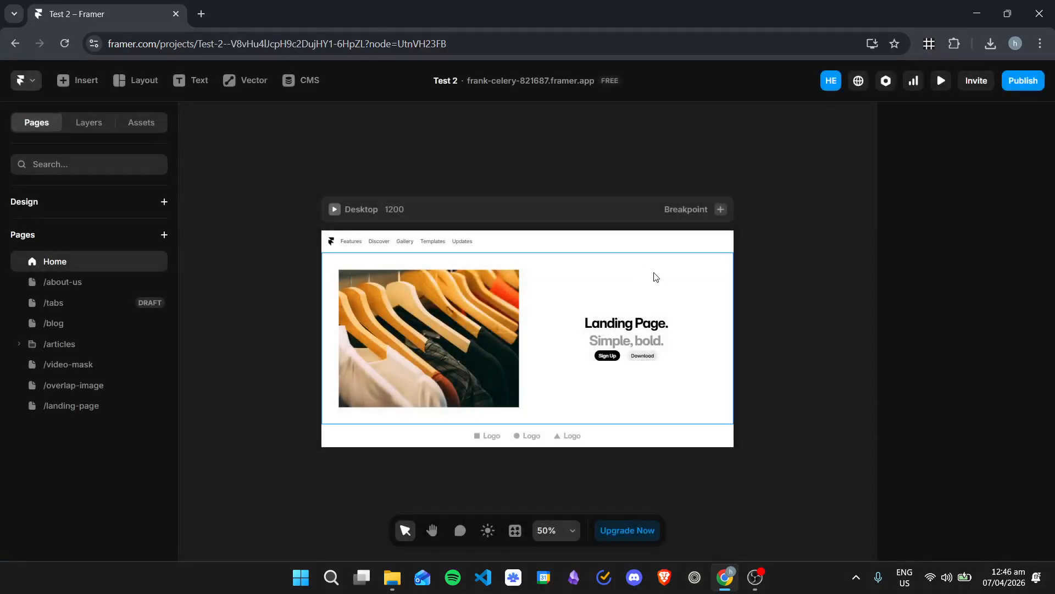
pyautogui.scroll(-1, 802, 310)
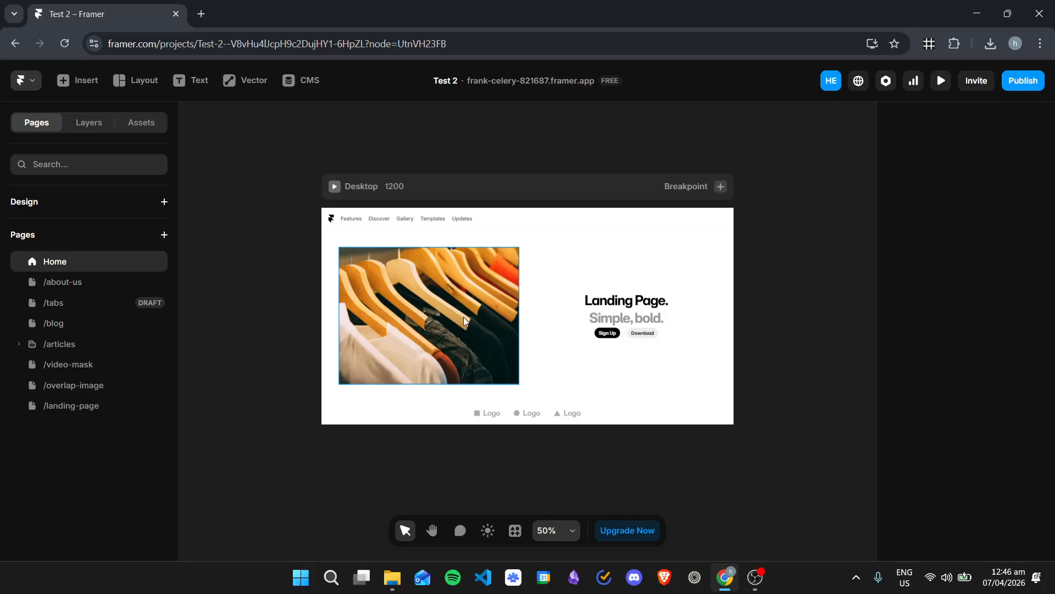
# Add a Fixed overlay to the clothes-hanger image in the Home page's Hero section and leave overlay editing.
pyautogui.click(436, 312)
pyautogui.click(104, 123)
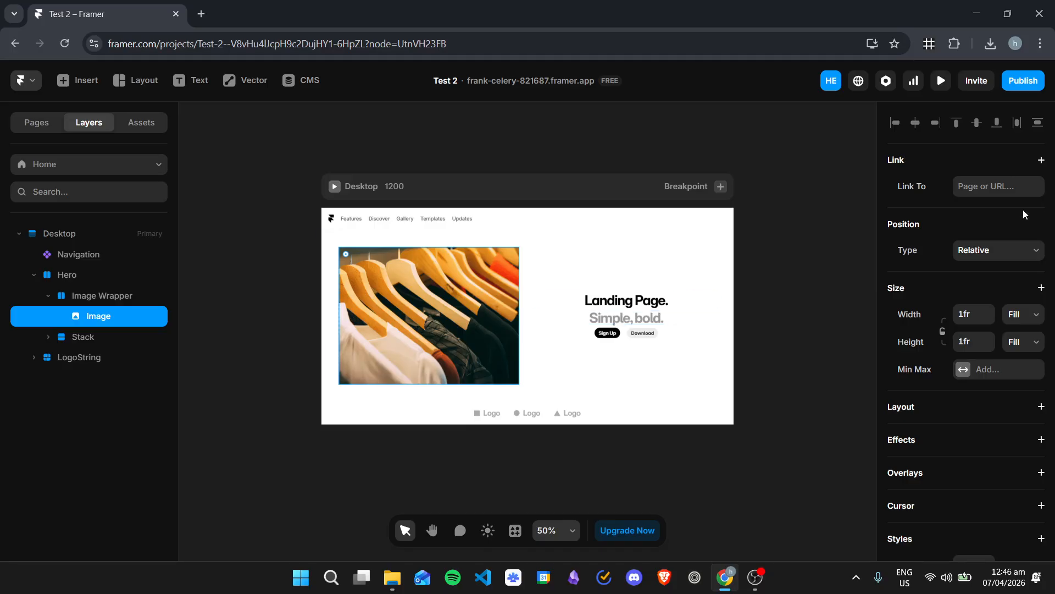
pyautogui.scroll(-3, 942, 246)
pyautogui.scroll(-2, 942, 247)
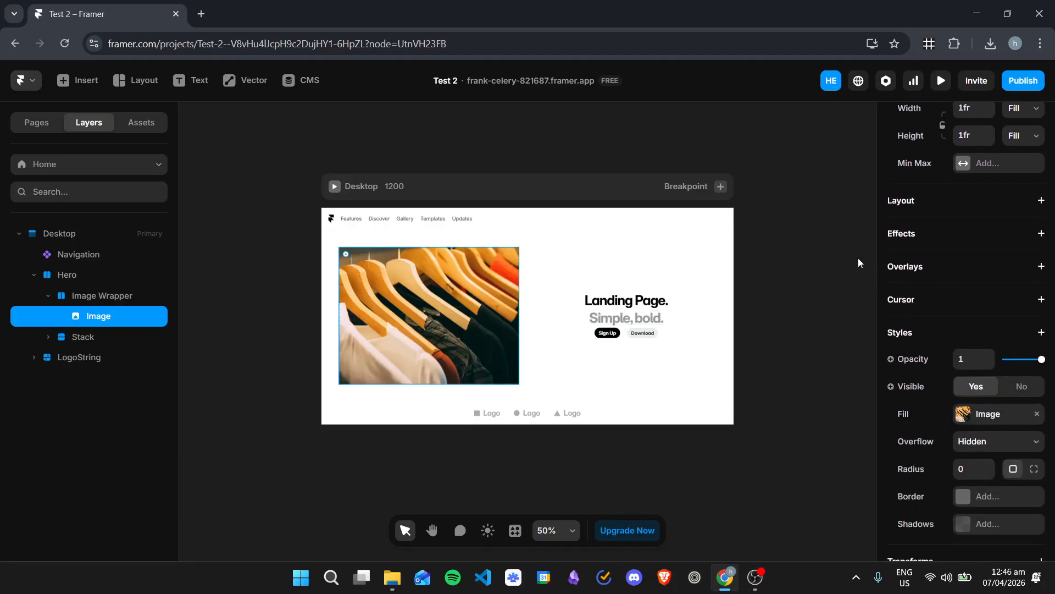
pyautogui.click(1034, 268)
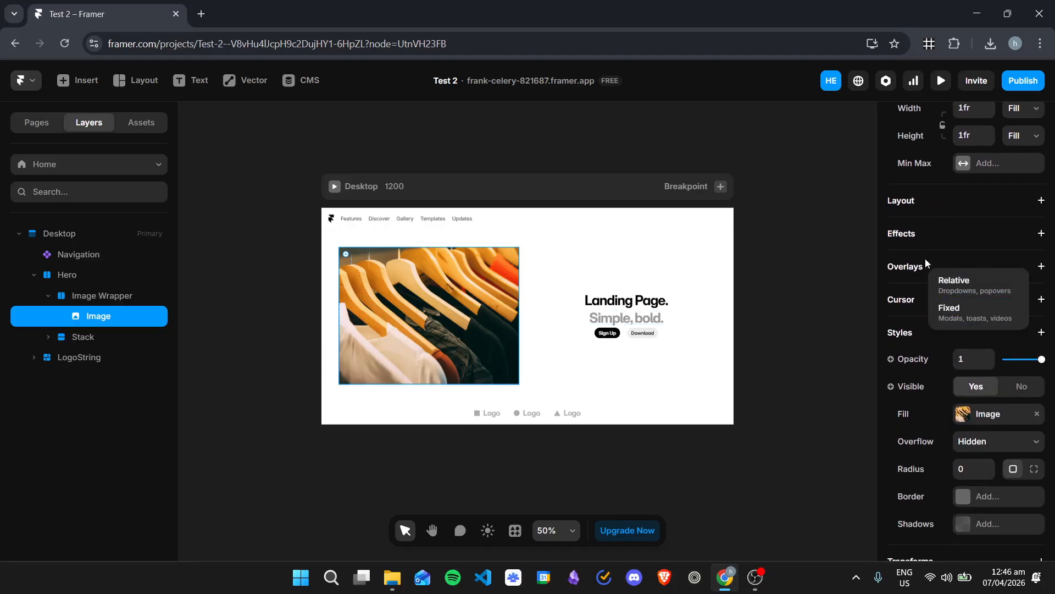
pyautogui.click(977, 312)
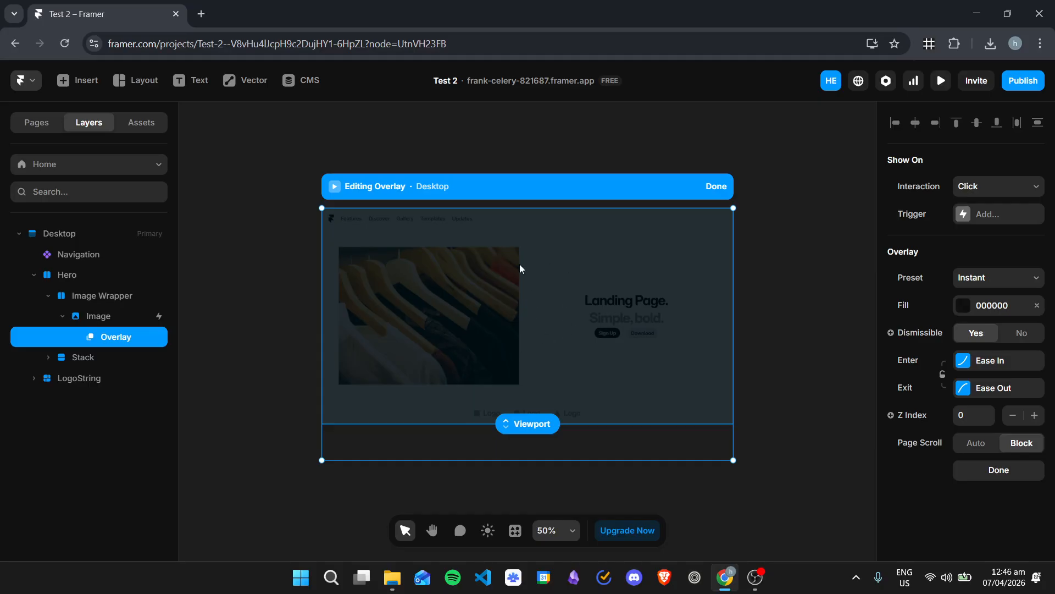
pyautogui.click(255, 361)
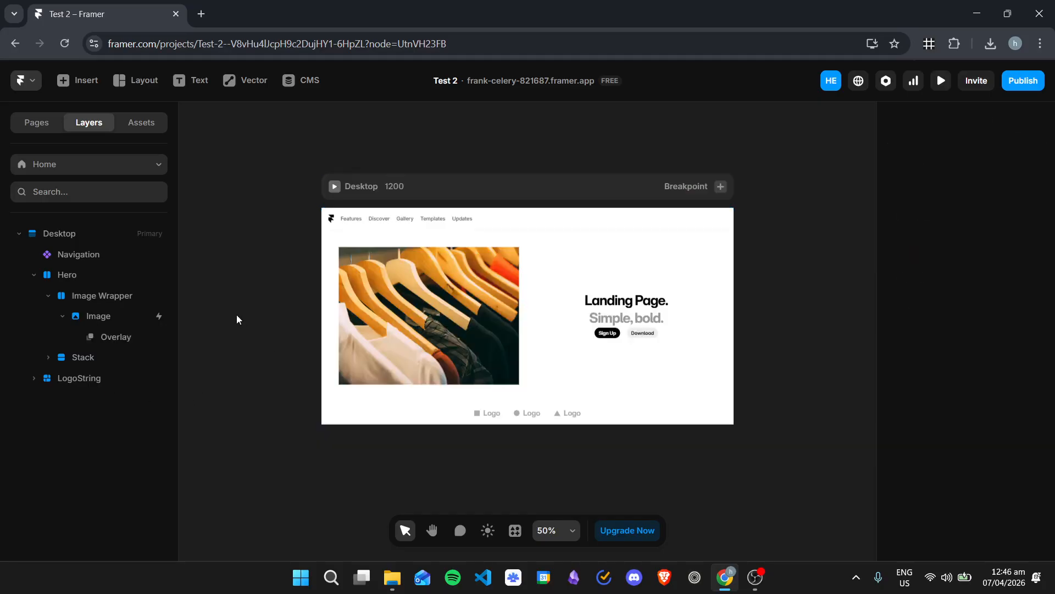
# Draw a frame about 250 by 338 beside the Desktop page and nest it inside the image's Overlay layer.
pyautogui.press('f')
pyautogui.moveTo(225, 286); pyautogui.dragTo(311, 402)
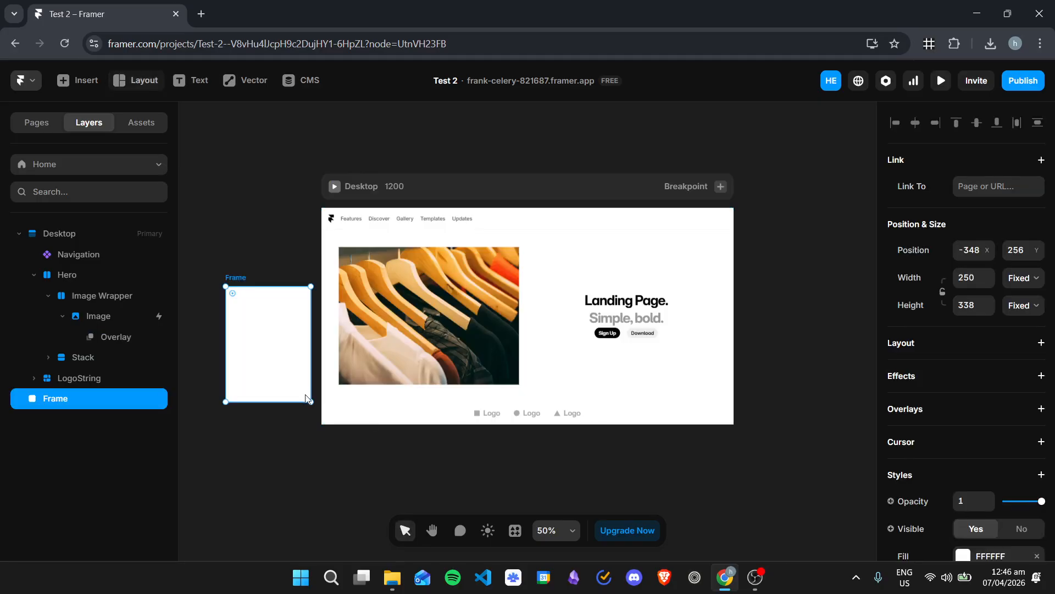
pyautogui.moveTo(104, 403); pyautogui.dragTo(132, 337)
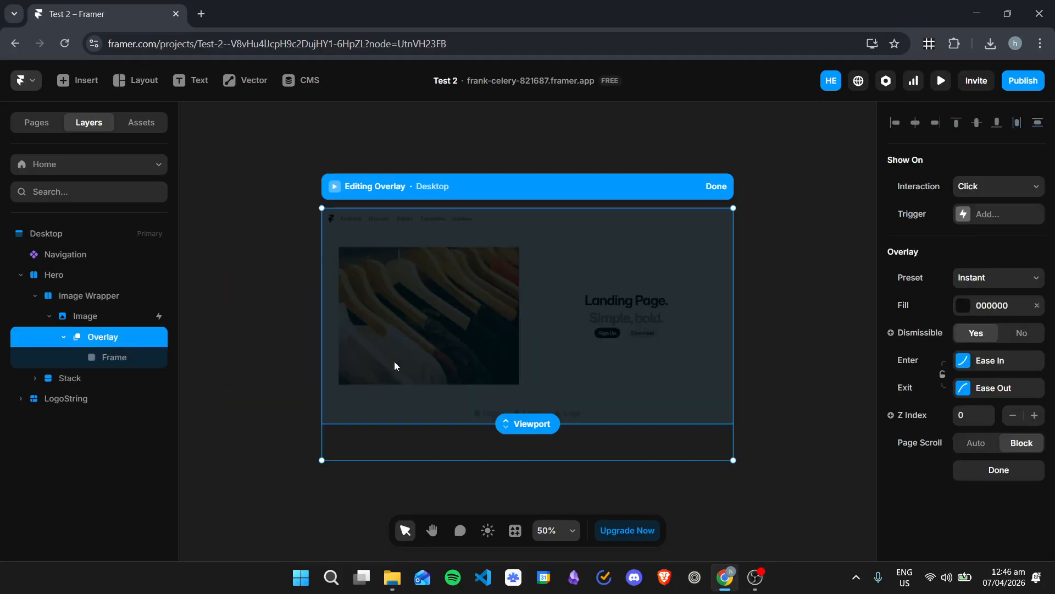
# Pin the overlay's frame to all four edges with 0 offsets so it covers the whole overlay.
pyautogui.click(102, 356)
pyautogui.moveTo(337, 311); pyautogui.dragTo(525, 302)
pyautogui.click(972, 284)
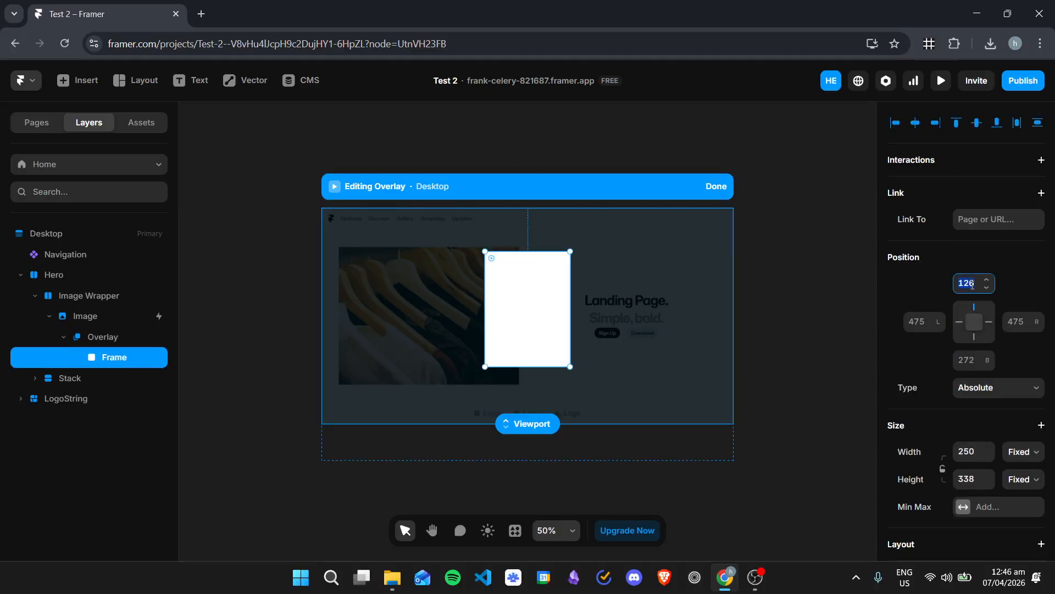
pyautogui.write('0')
pyautogui.click(921, 316)
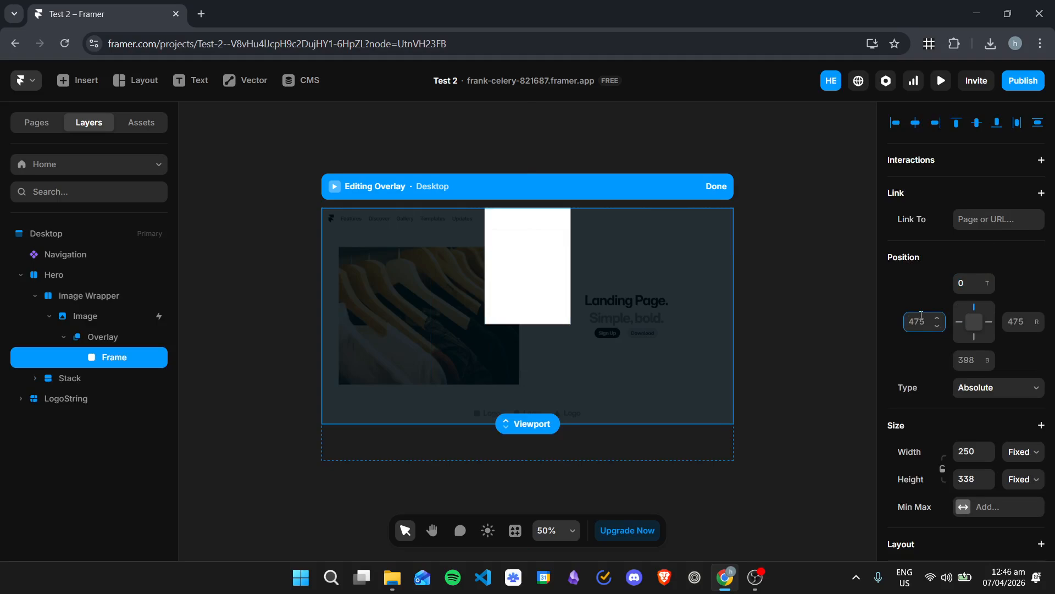
pyautogui.write('0')
pyautogui.click(1016, 313)
pyautogui.write('0')
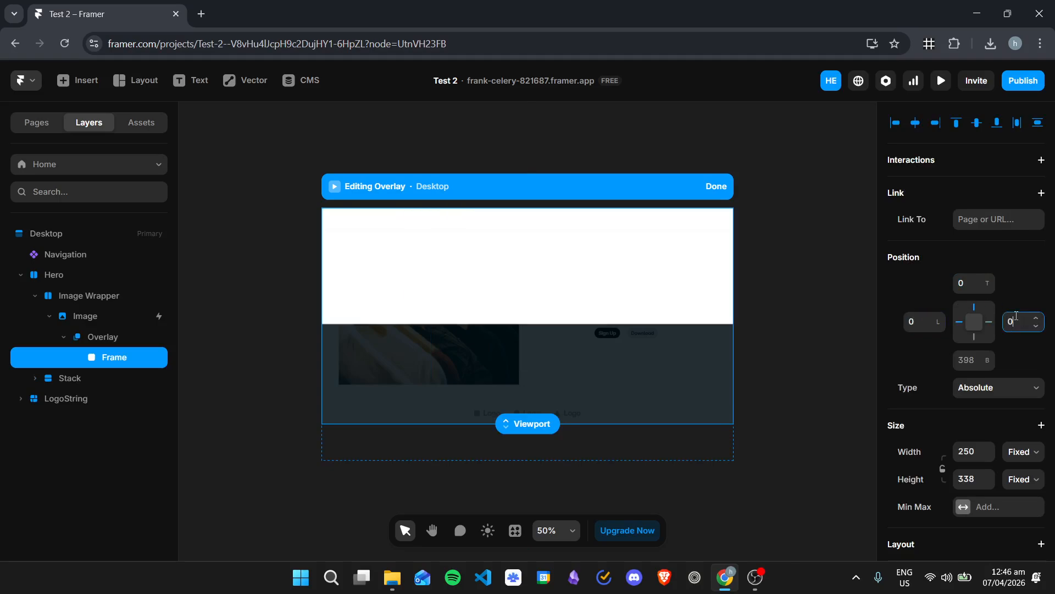
pyautogui.click(973, 358)
pyautogui.write('0')
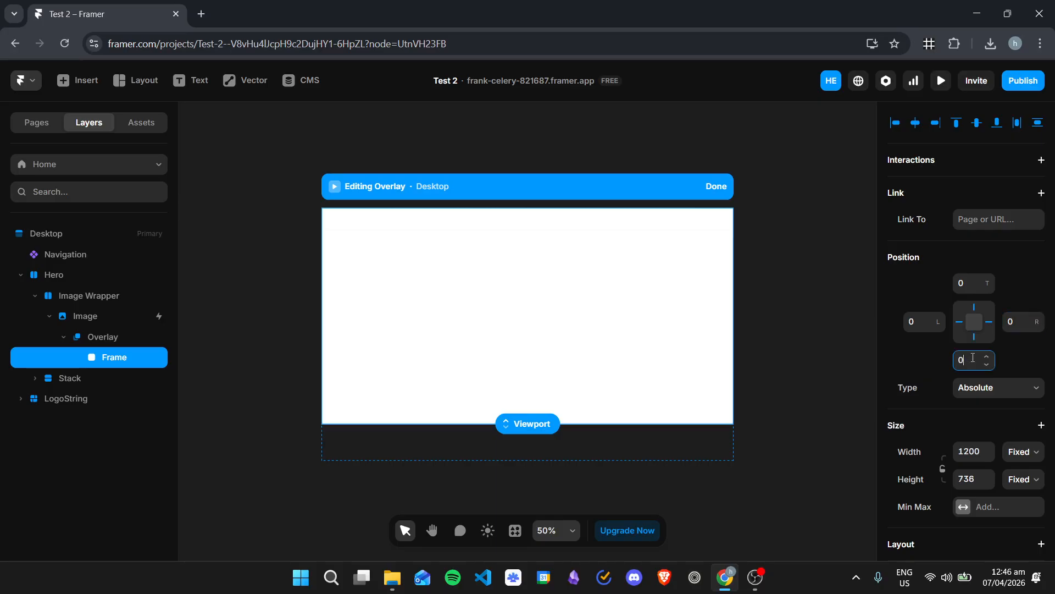
# Set the overlay frame's width and height to Relative sizing at 100%.
pyautogui.click(1018, 451)
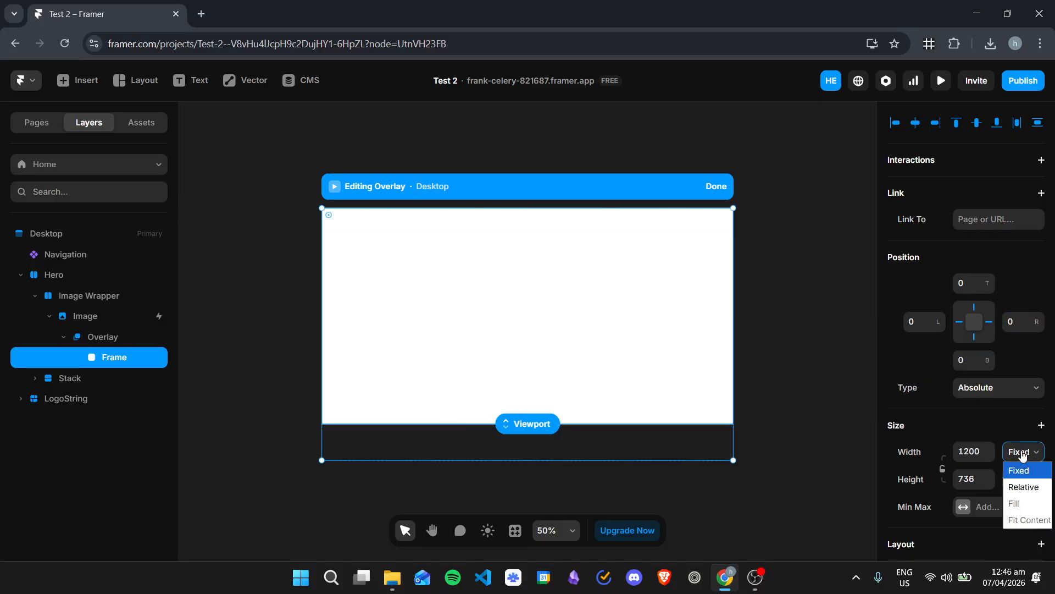
pyautogui.click(1023, 487)
pyautogui.click(1024, 479)
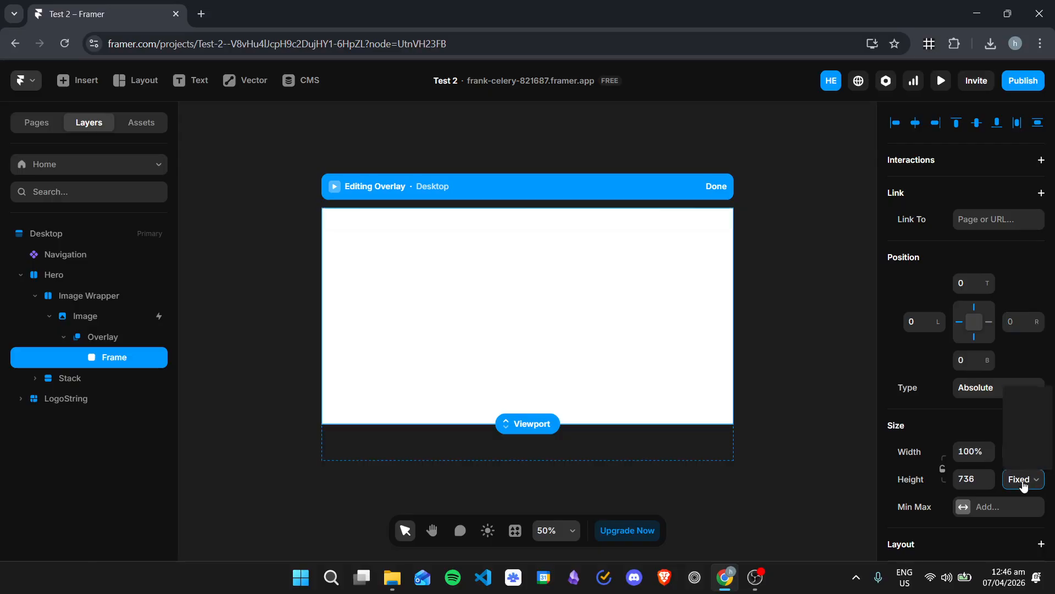
pyautogui.click(1042, 419)
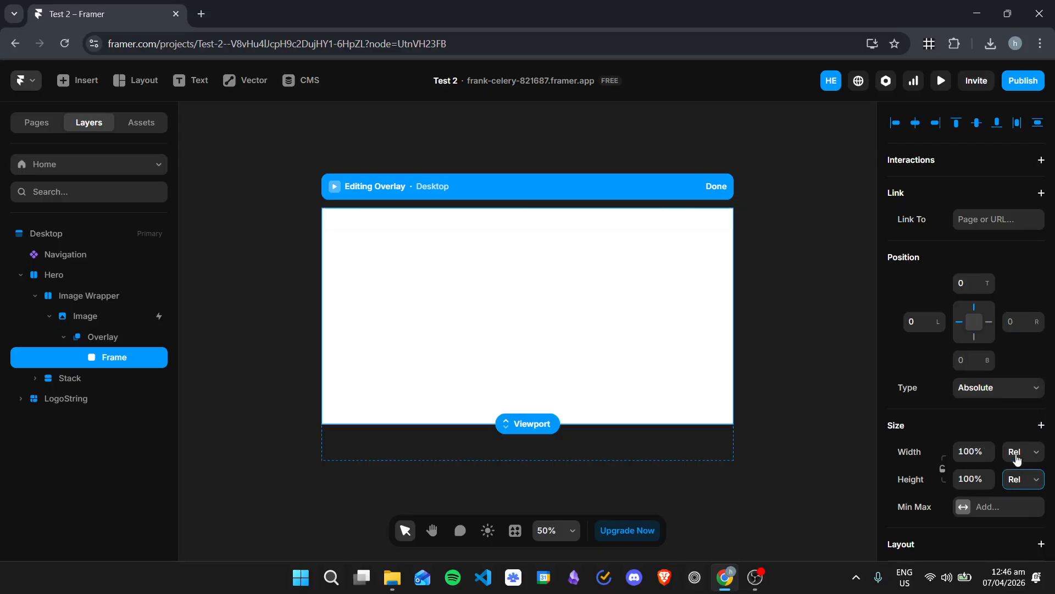
# Remove the overlay frame's white fill and give it a vertical stack layout.
pyautogui.scroll(-3, 989, 439)
pyautogui.scroll(-3, 966, 352)
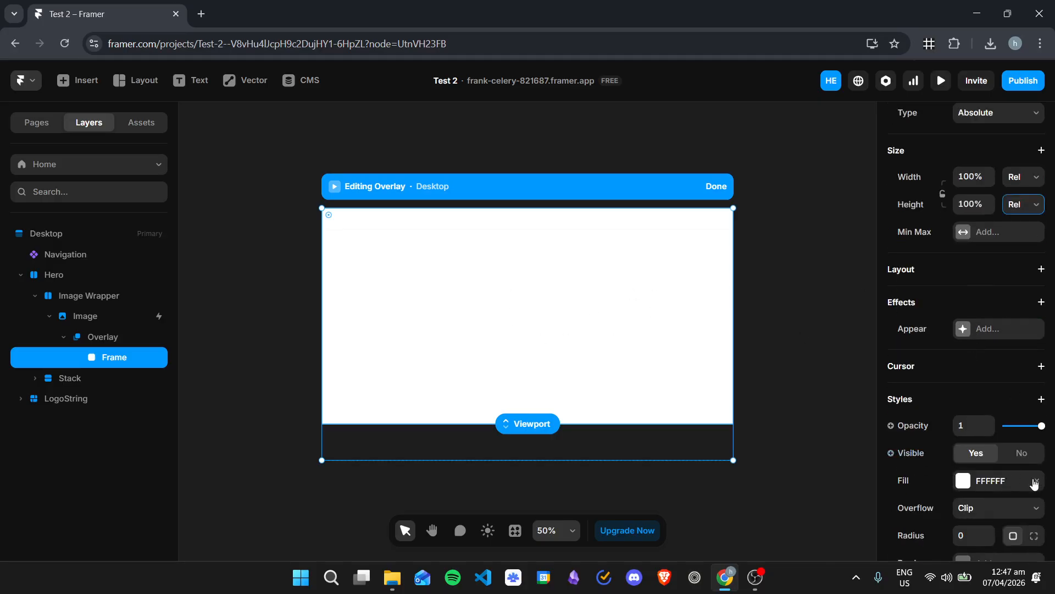
pyautogui.click(1036, 480)
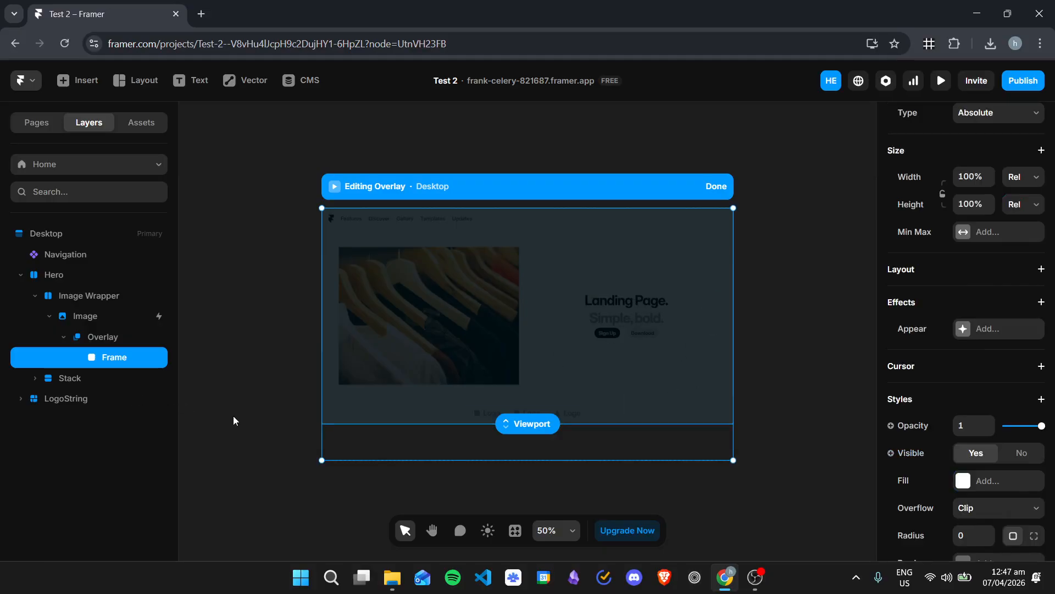
pyautogui.click(923, 275)
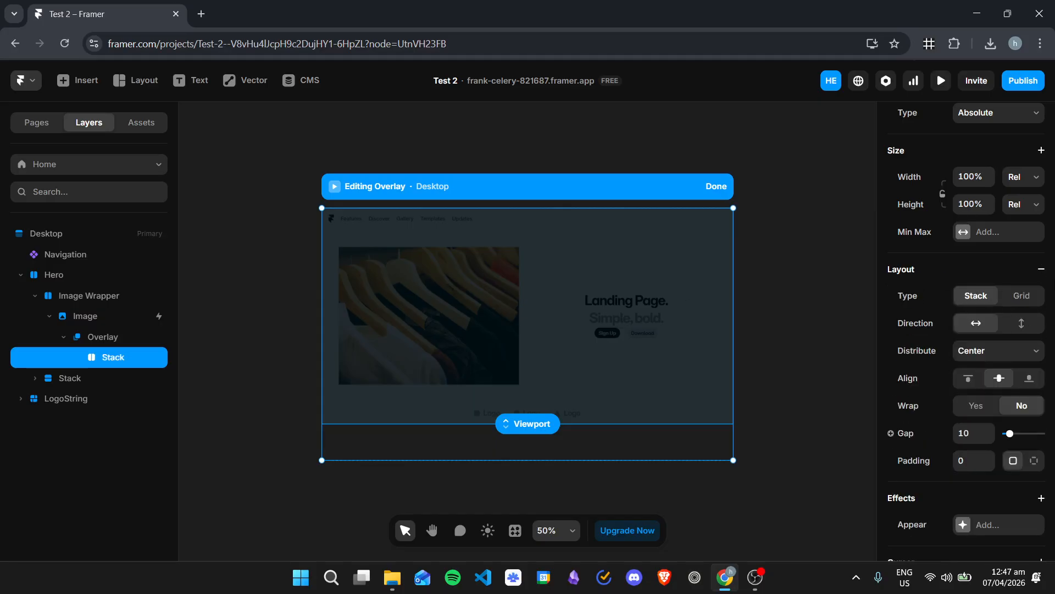
pyautogui.click(1024, 330)
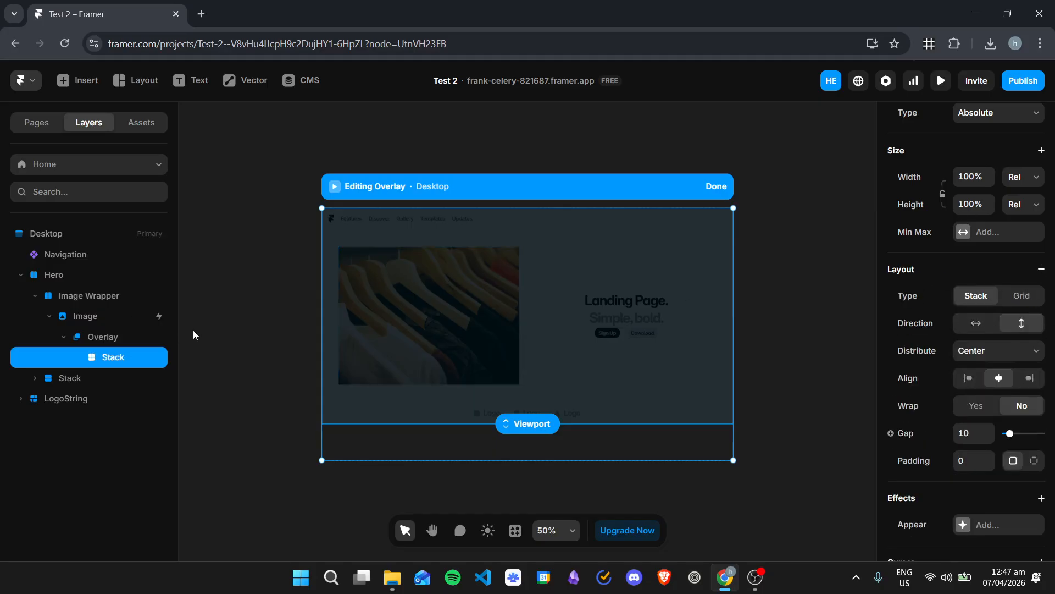
# Draw a second frame about 254 by 188 beside the page and nest it inside the overlay's stack.
pyautogui.click(229, 341)
pyautogui.press('f')
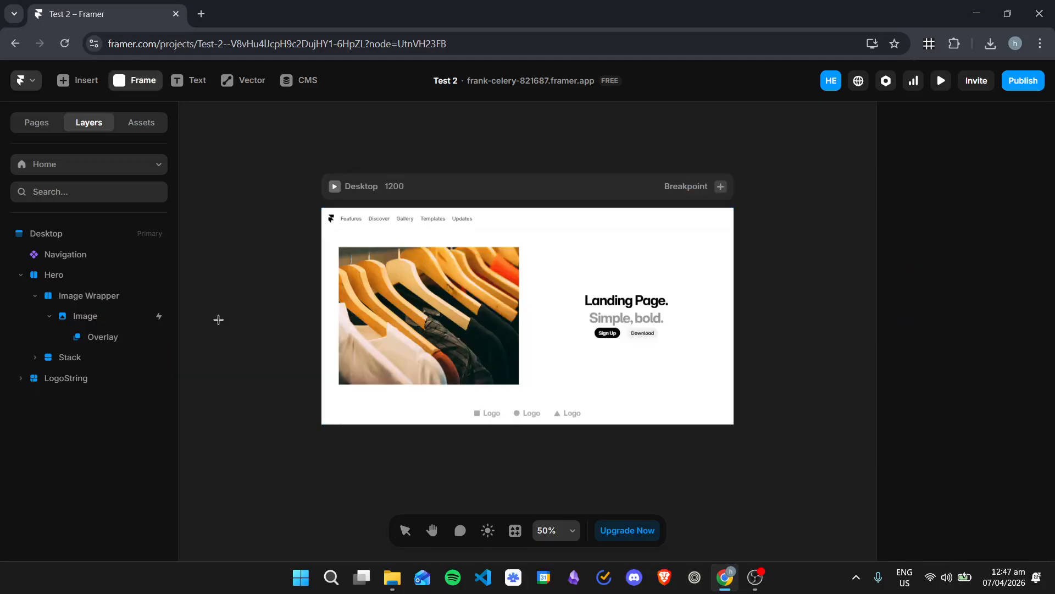
pyautogui.moveTo(231, 336); pyautogui.dragTo(319, 401)
pyautogui.click(111, 338)
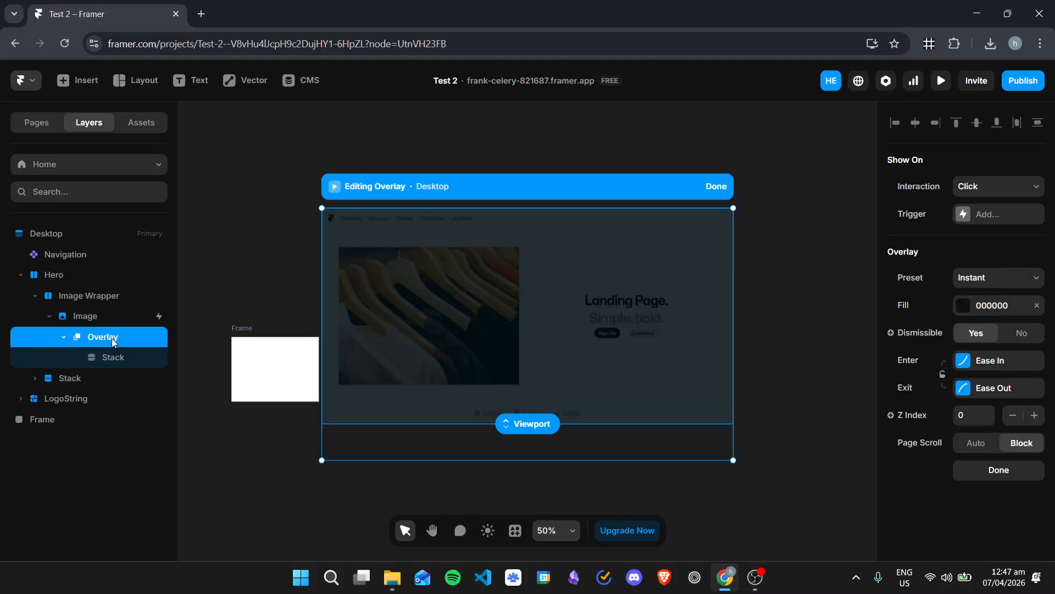
pyautogui.moveTo(74, 418); pyautogui.dragTo(120, 358)
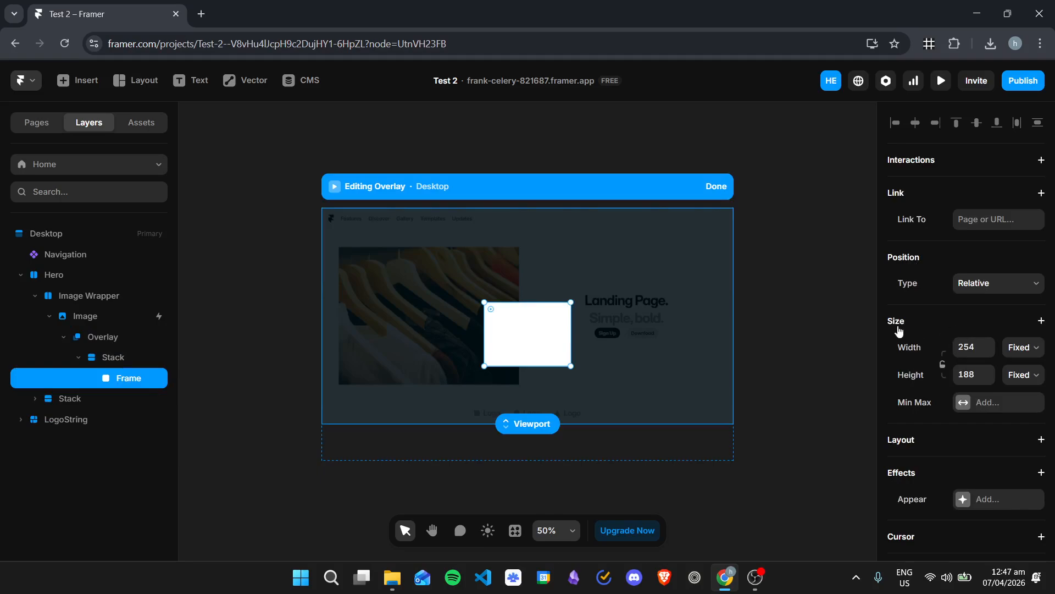
# Try the nested white frame with Fill width and height, and delete it from the overlay's stack.
pyautogui.click(1023, 347)
pyautogui.click(1017, 392)
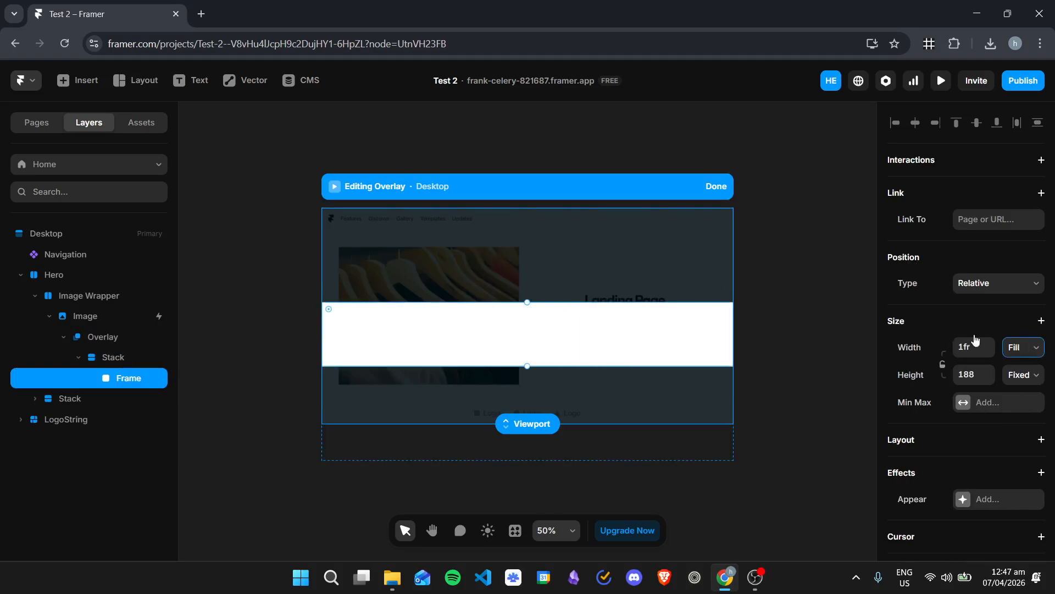
pyautogui.click(1019, 376)
pyautogui.click(1017, 419)
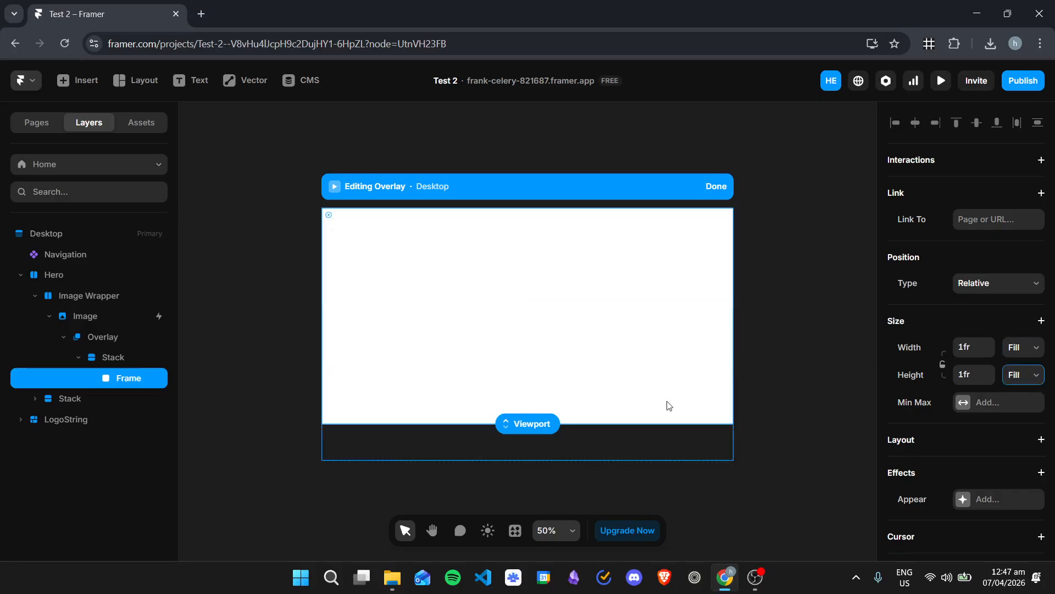
pyautogui.scroll(-5, 934, 340)
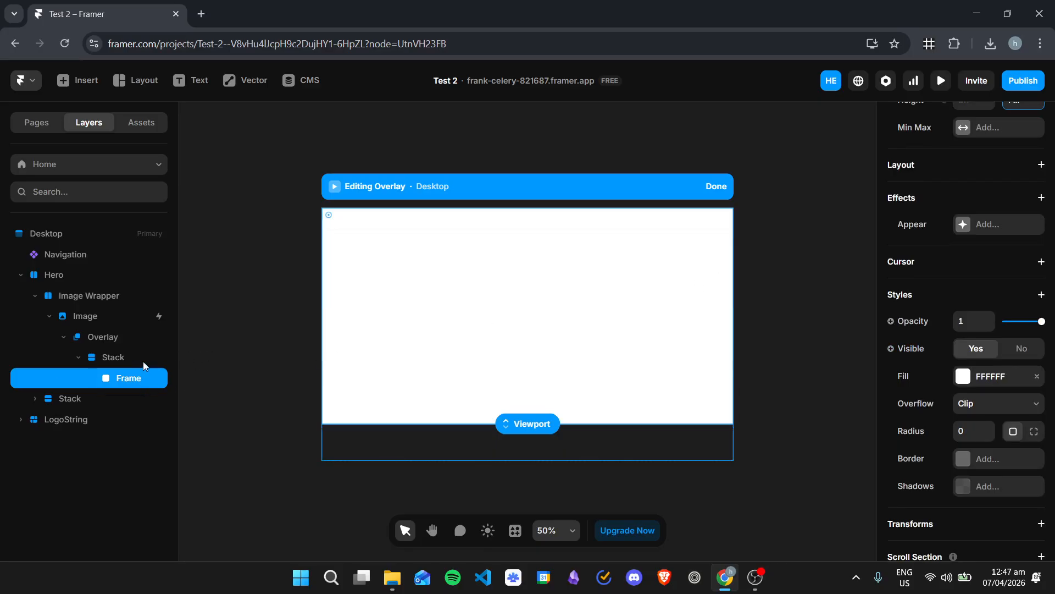
pyautogui.press('Delete')
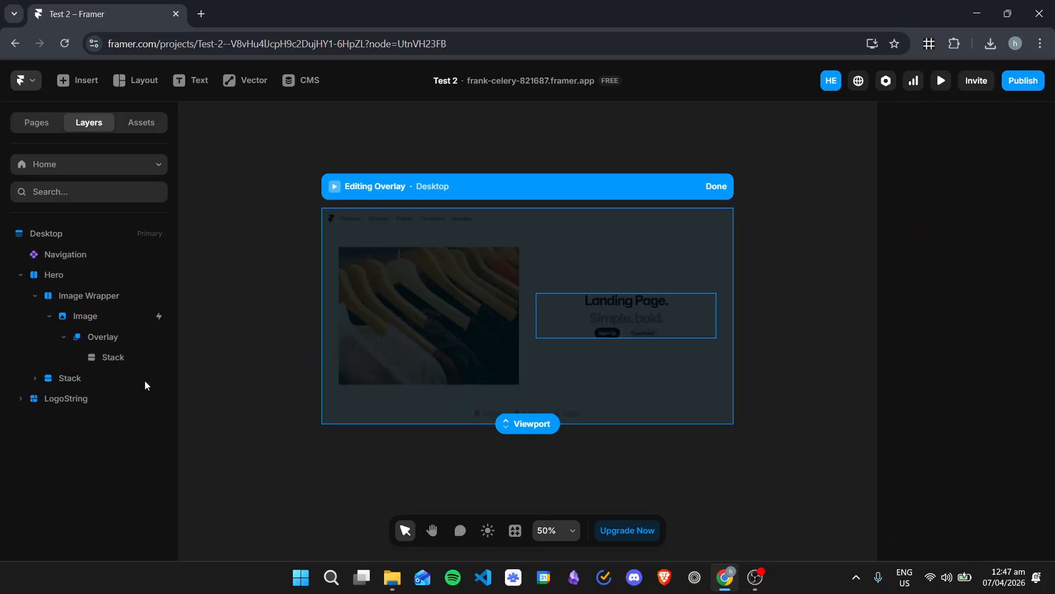
# Copy the Hero section's clothes-hanger image and paste it into the overlay's stack.
pyautogui.click(112, 318)
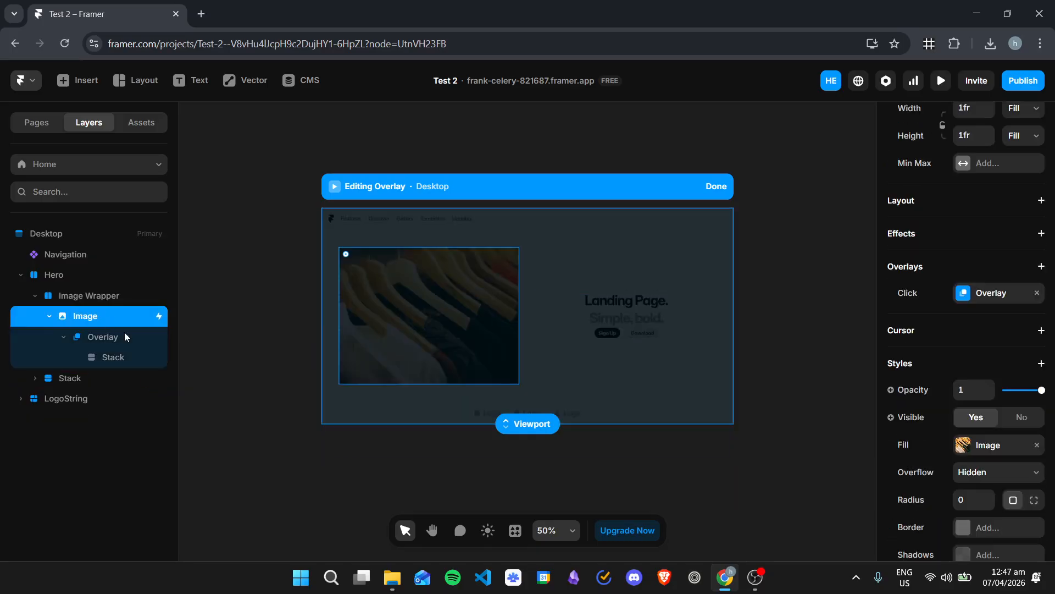
pyautogui.click(123, 360)
pyautogui.hotkey('ctrl', 'v')
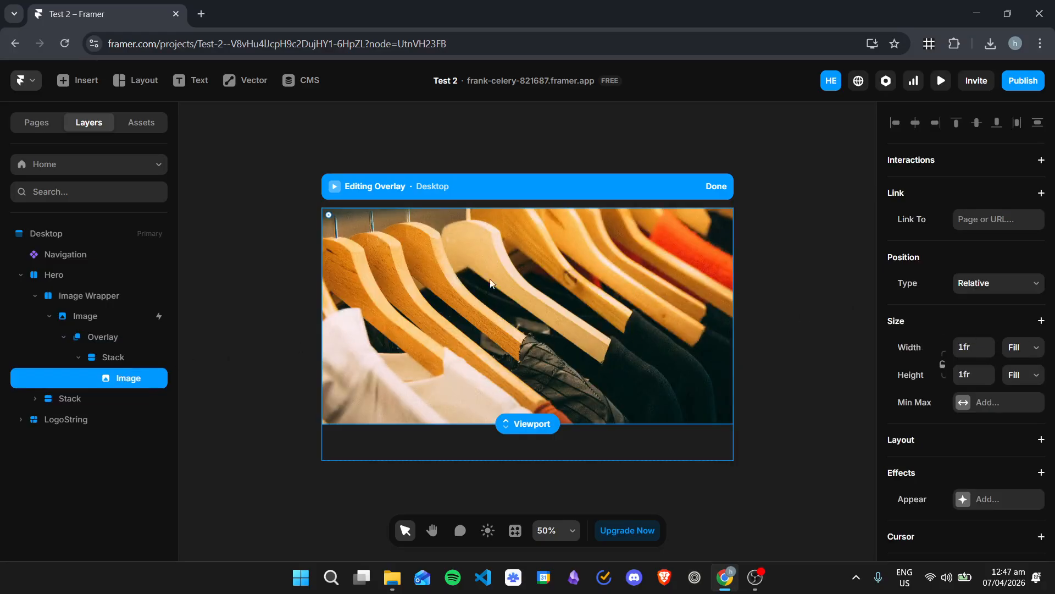
# Set the overlay stack's padding to 100.
pyautogui.click(114, 360)
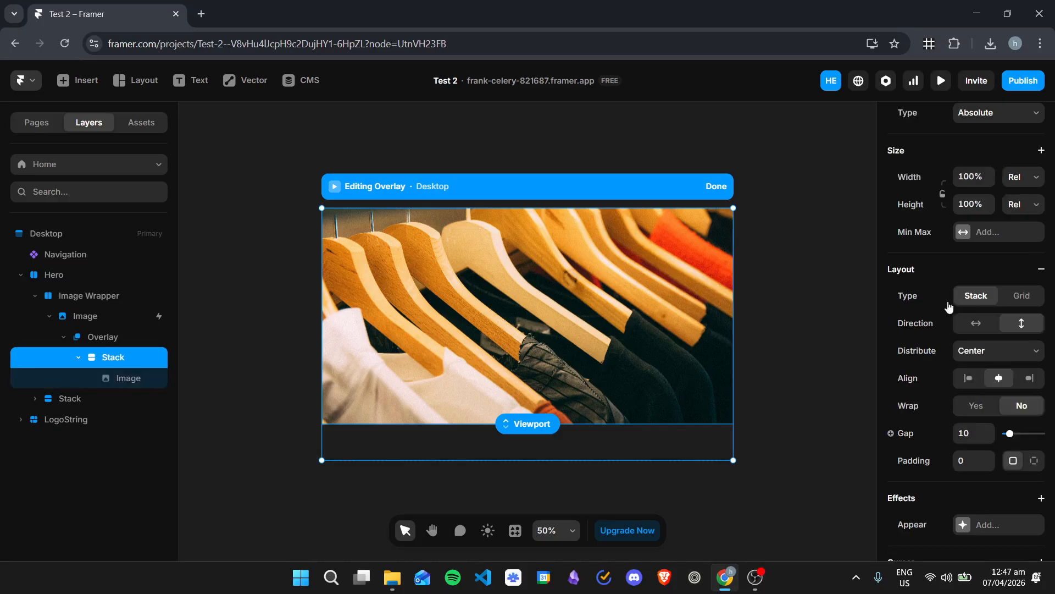
pyautogui.scroll(-2, 951, 313)
pyautogui.click(971, 391)
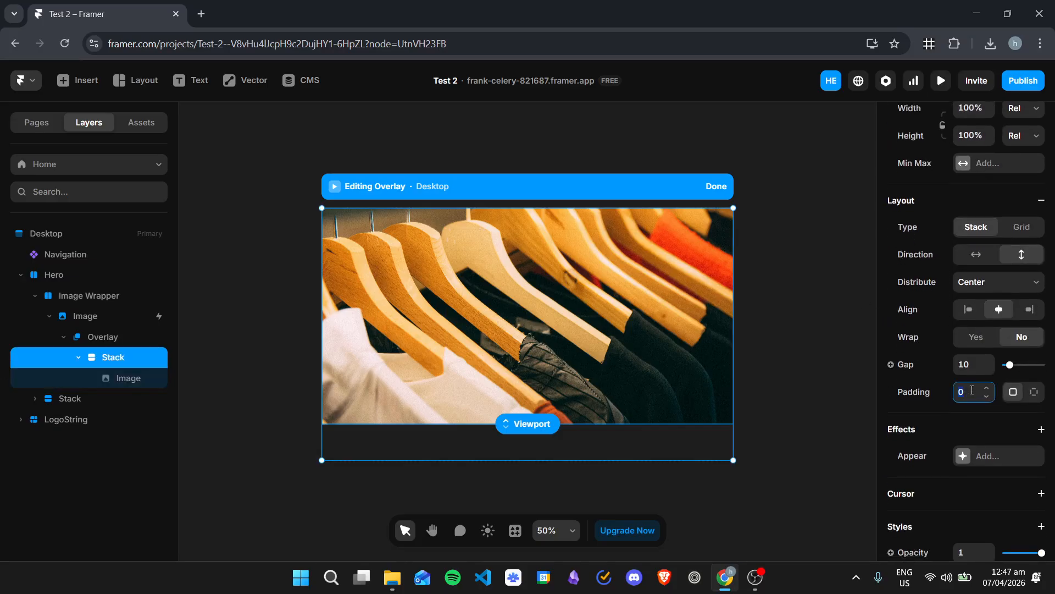
pyautogui.write('100')
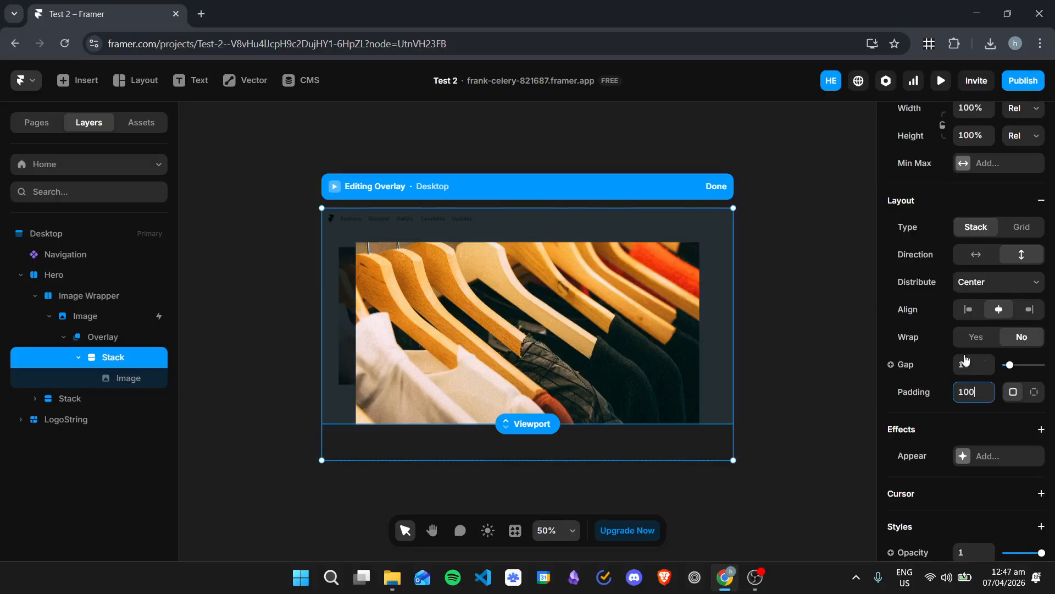
# Preview the page and open the lightbox from the hero image to check the enlarged copy's proportions.
pyautogui.click(119, 379)
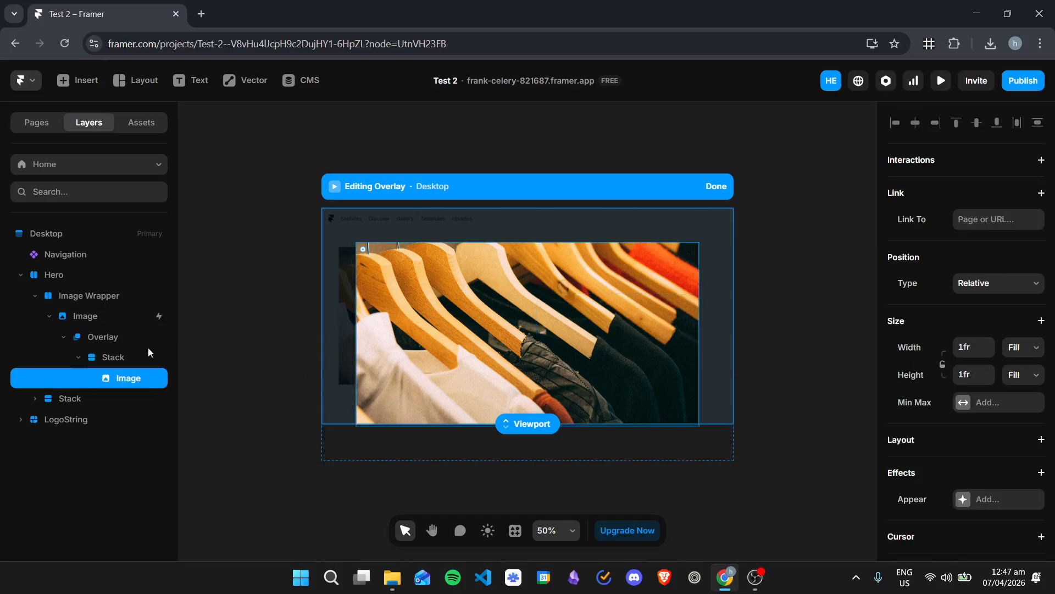
pyautogui.scroll(-1, 969, 261)
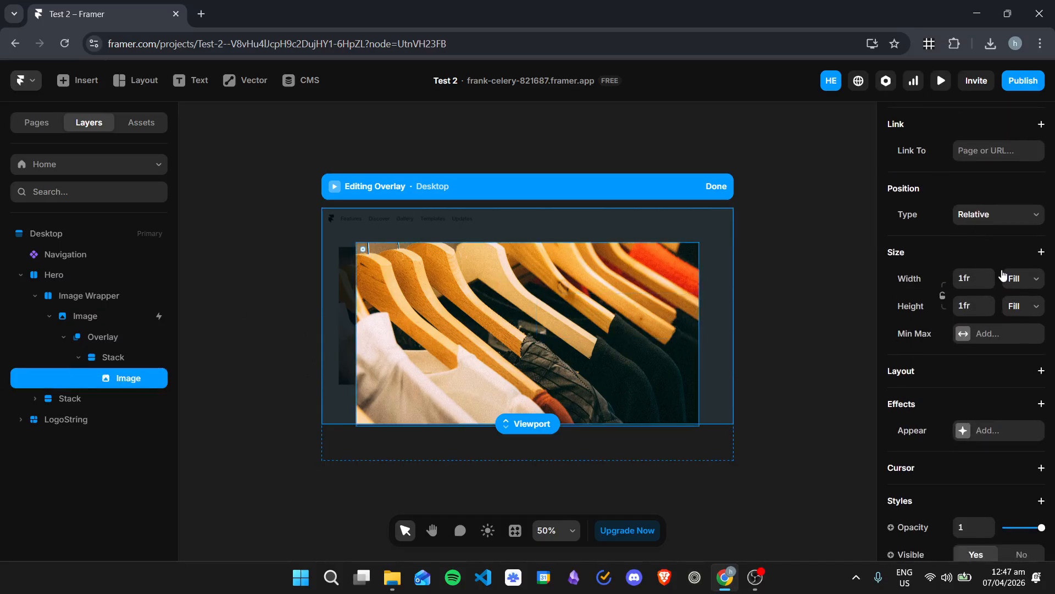
pyautogui.scroll(-1, 992, 252)
pyautogui.scroll(-3, 984, 240)
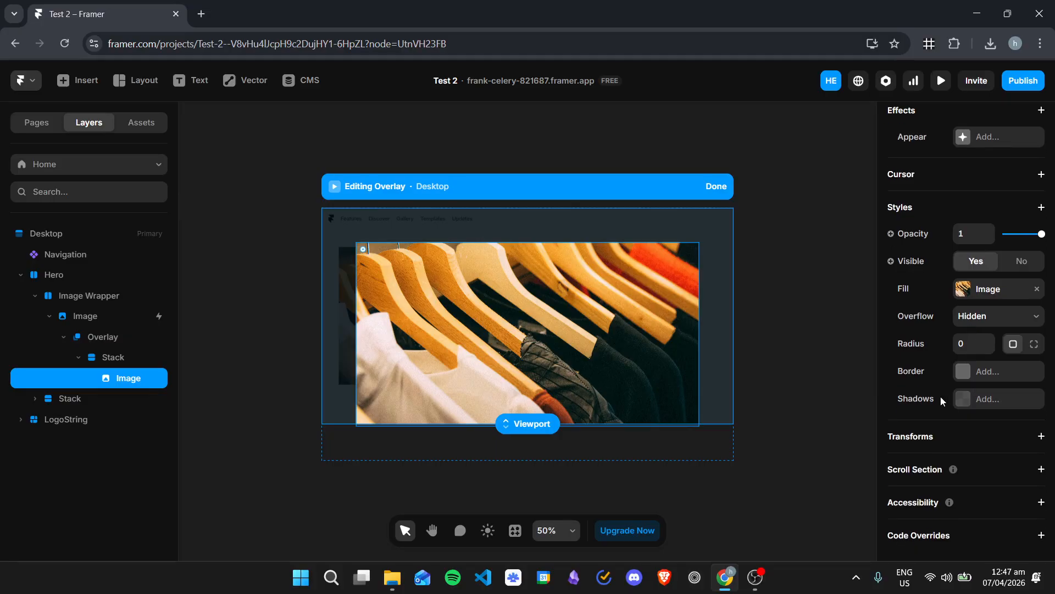
pyautogui.scroll(5, 942, 385)
pyautogui.click(940, 81)
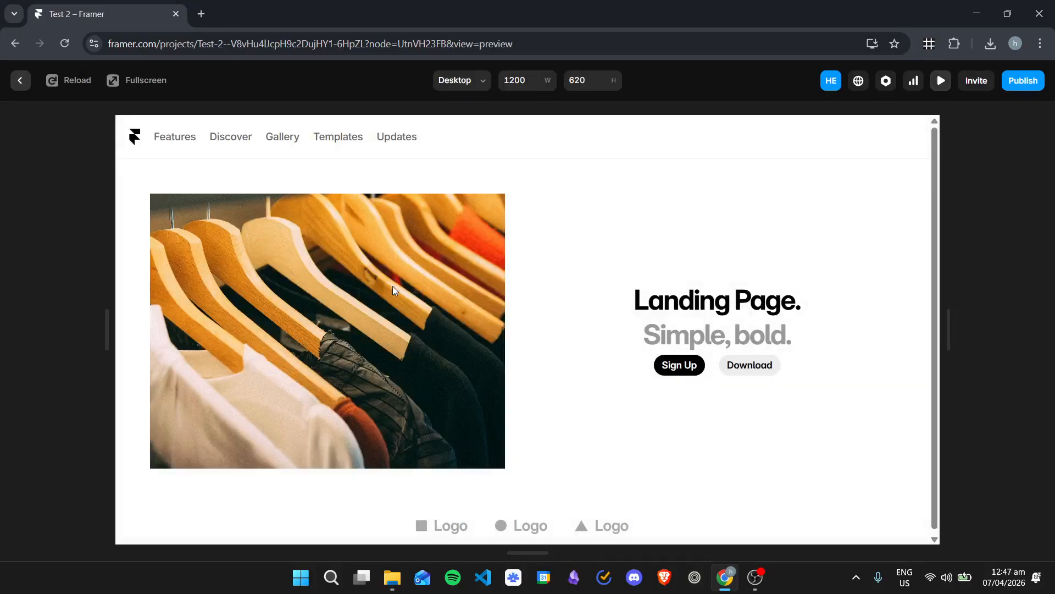
pyautogui.click(392, 286)
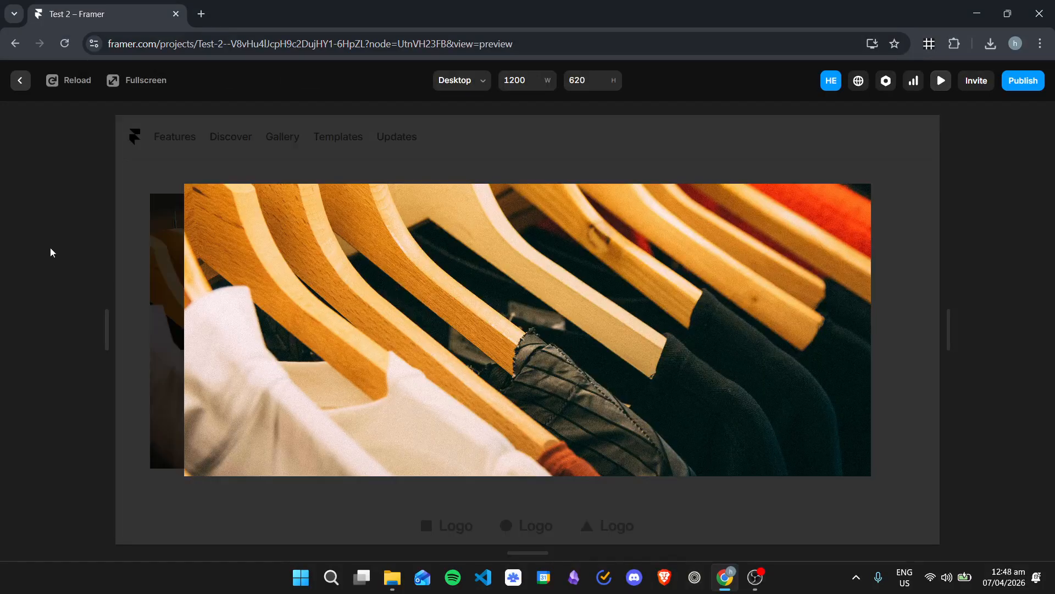
pyautogui.click(940, 81)
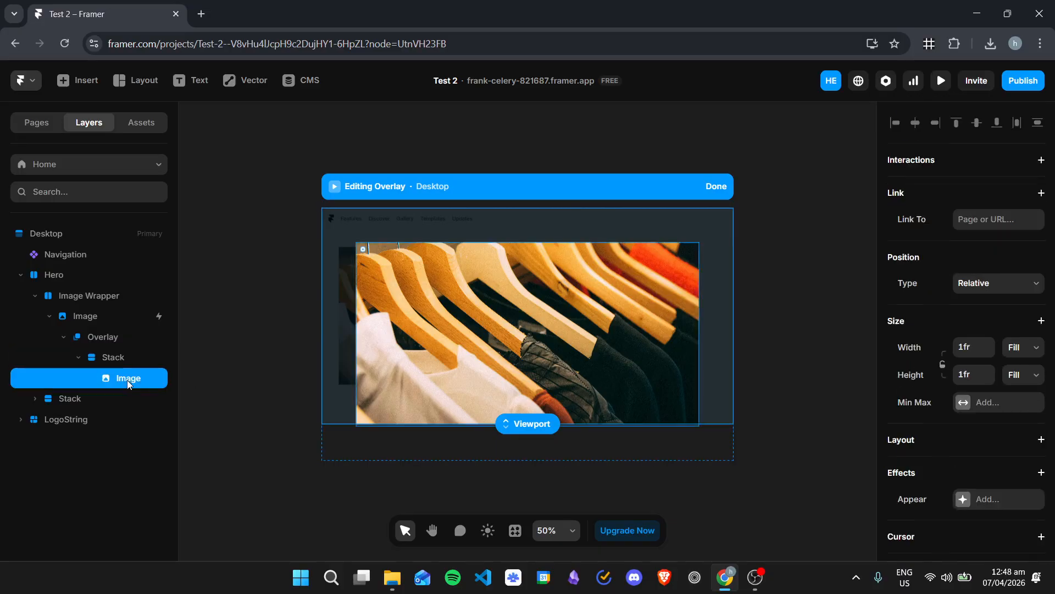
# Apply Fit Image sizing to the overlay image's width and height, and check the lightbox in the preview.
pyautogui.click(1020, 351)
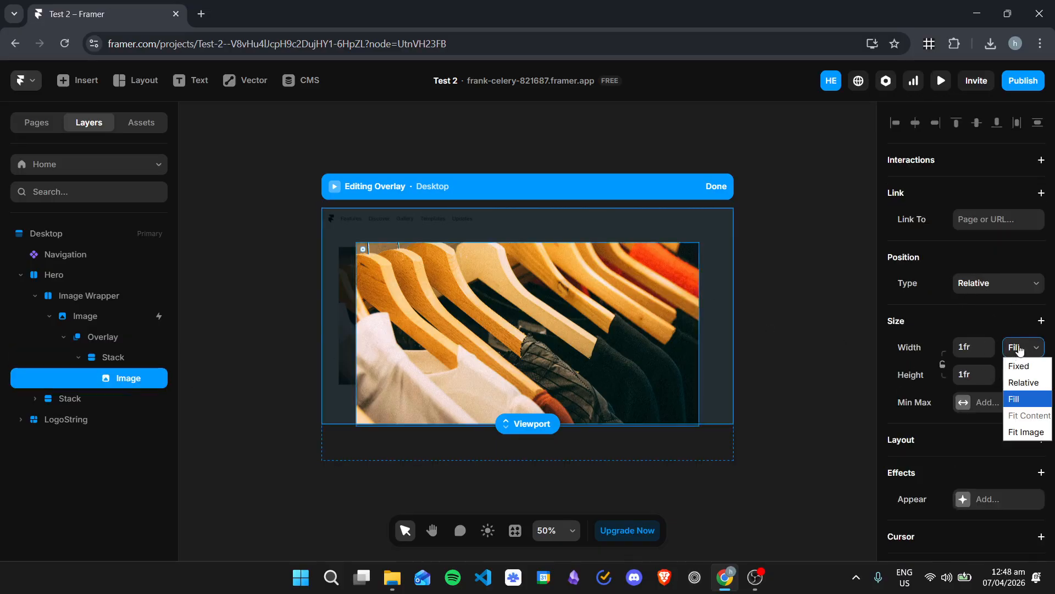
pyautogui.click(1026, 431)
pyautogui.click(1022, 375)
pyautogui.click(1025, 460)
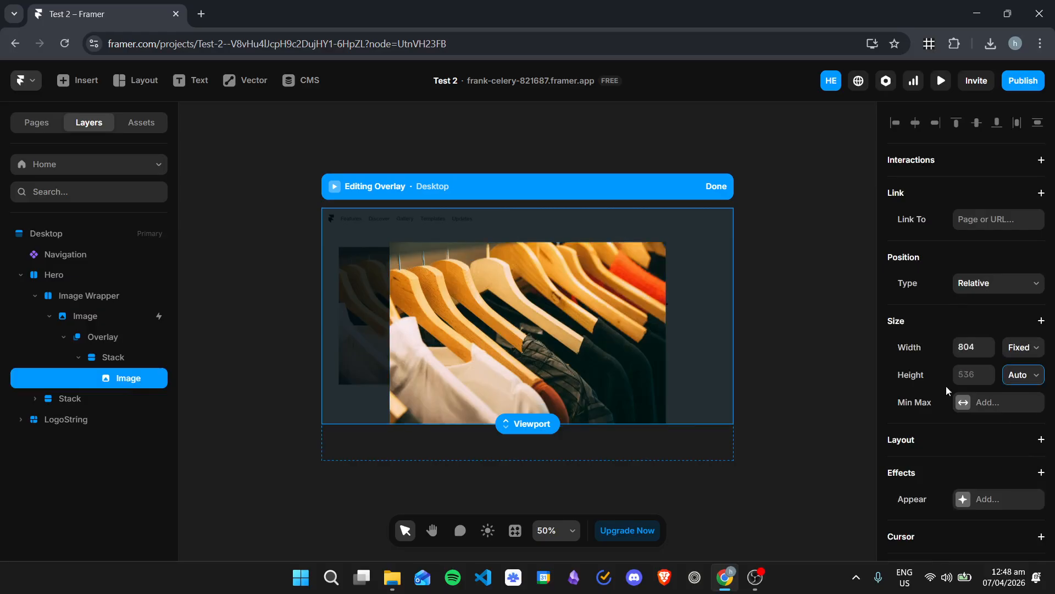
pyautogui.click(941, 80)
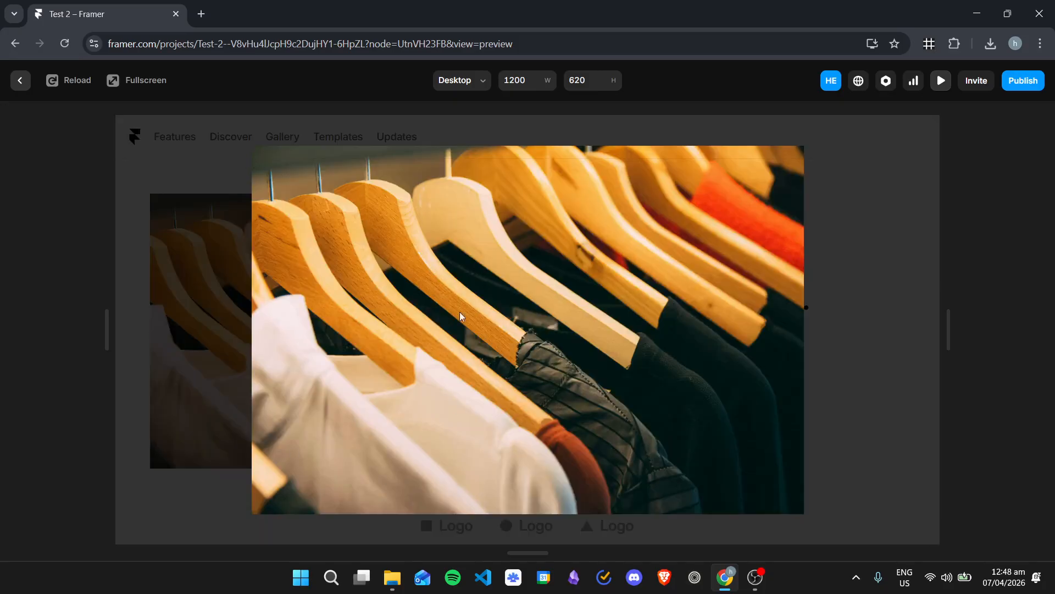
pyautogui.click(941, 81)
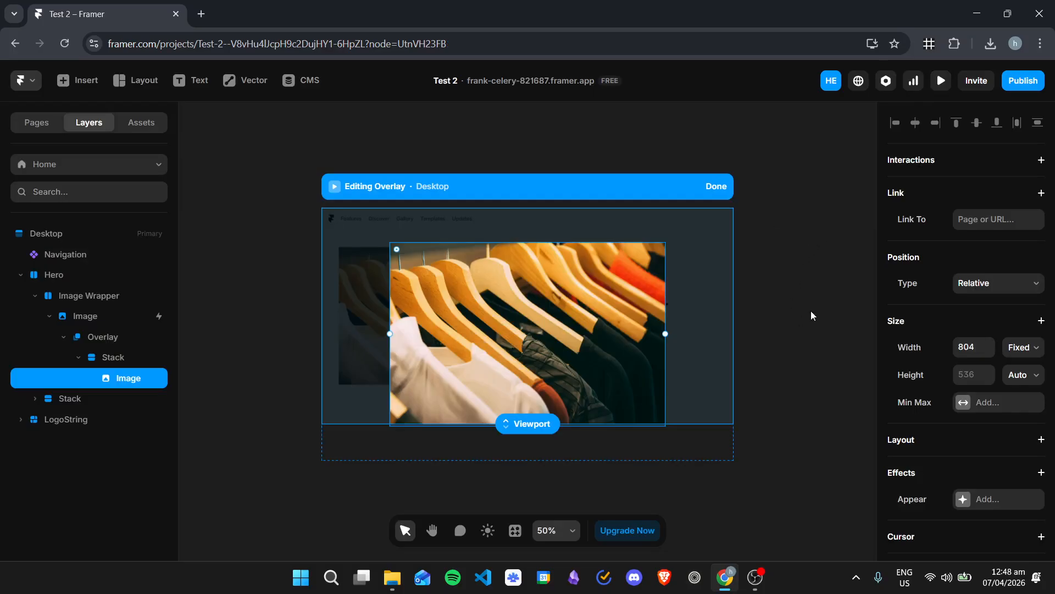
# Set the overlay's transition preset to Fade In Out.
pyautogui.press('Escape')
pyautogui.click(120, 335)
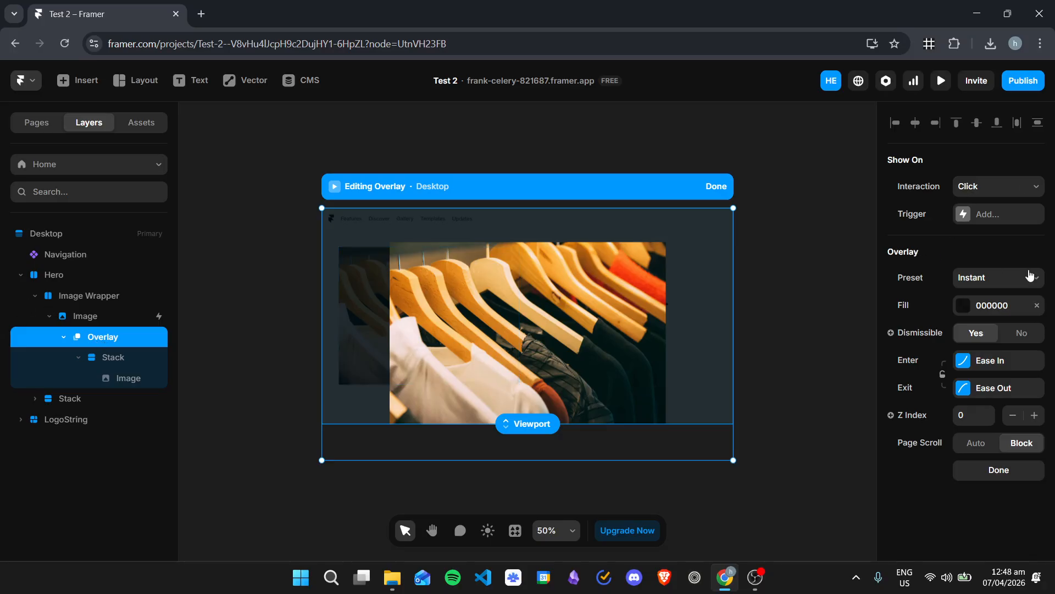
pyautogui.click(989, 279)
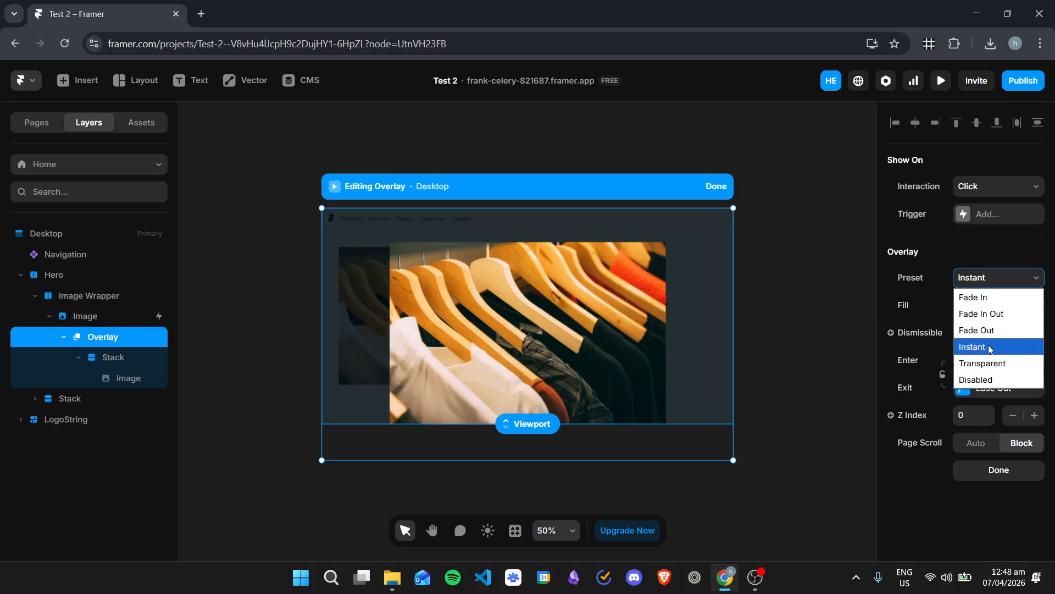
pyautogui.click(1006, 313)
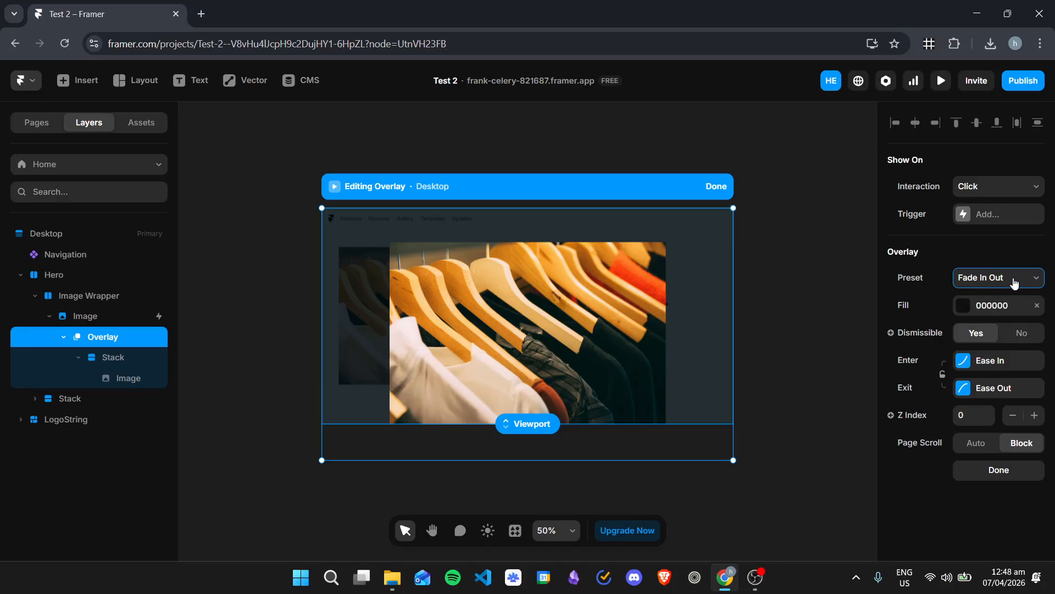
# Add an Appear effect to the overlay's image with the On Appear trigger and the Scale In preset.
pyautogui.click(130, 358)
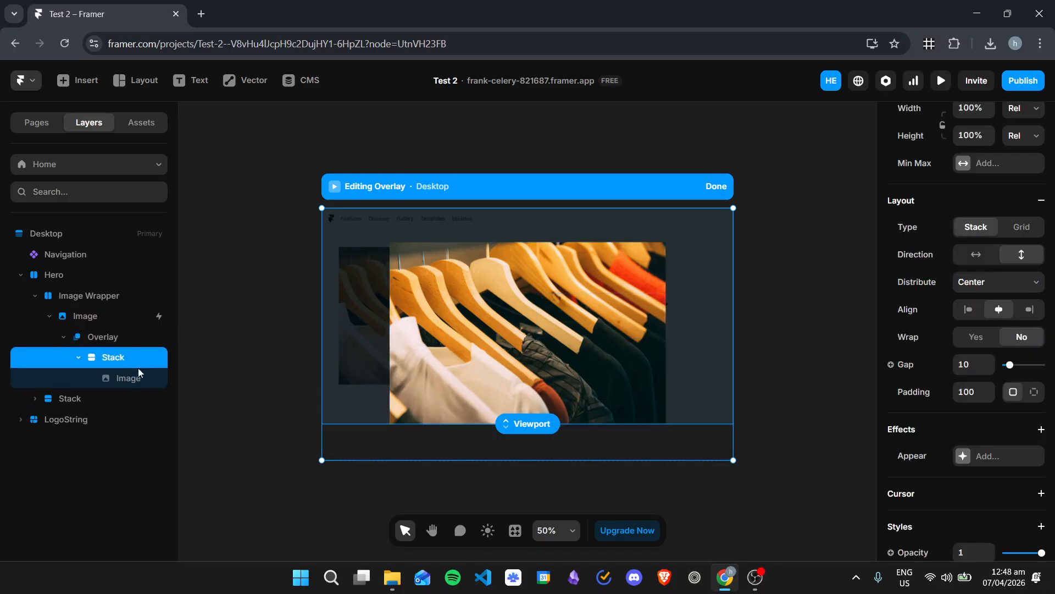
pyautogui.click(137, 378)
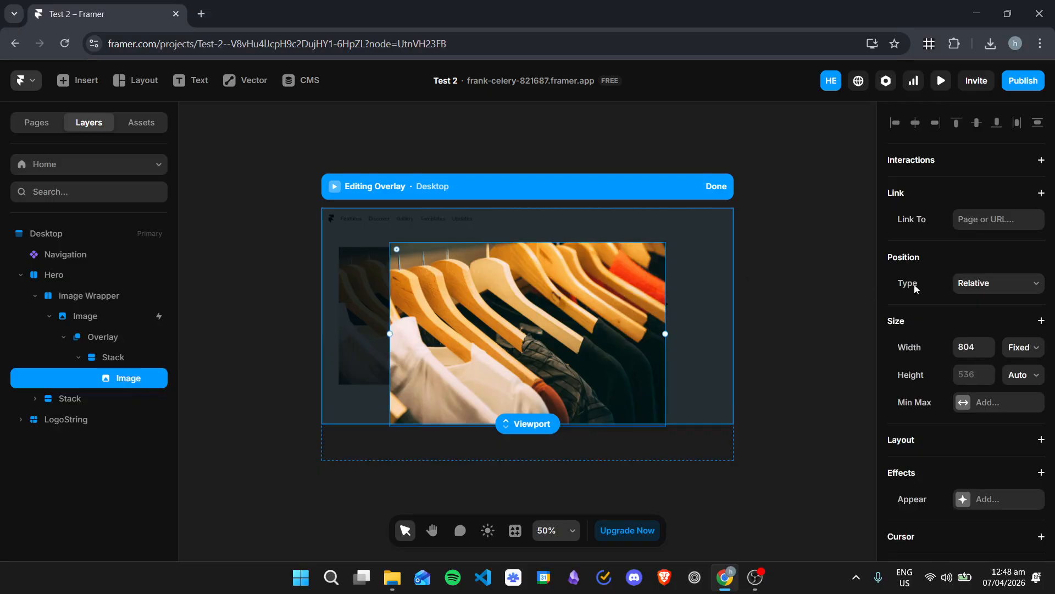
pyautogui.scroll(-2, 915, 289)
pyautogui.scroll(-3, 937, 280)
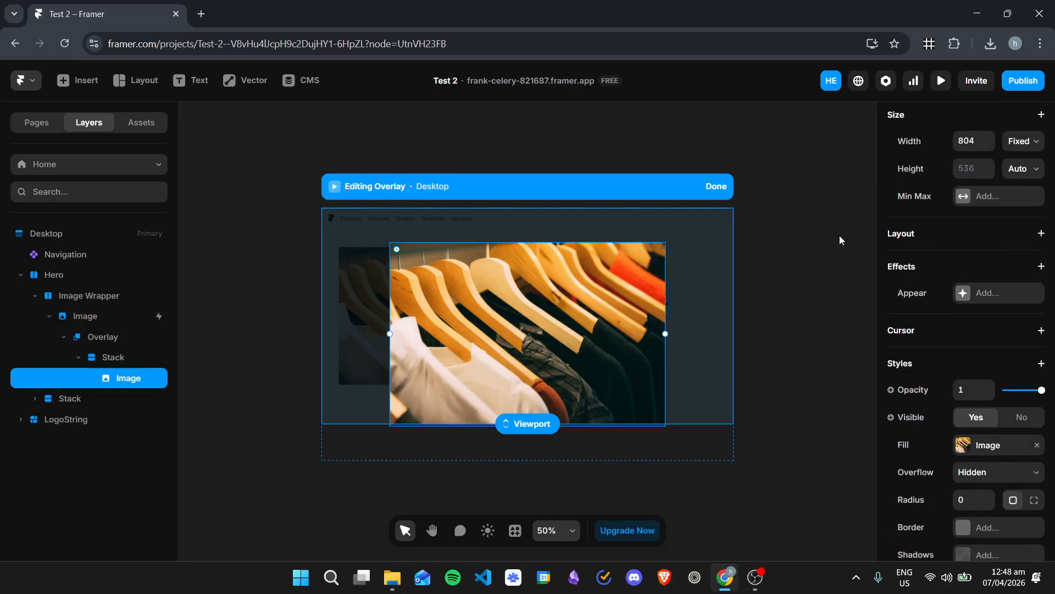
pyautogui.click(987, 294)
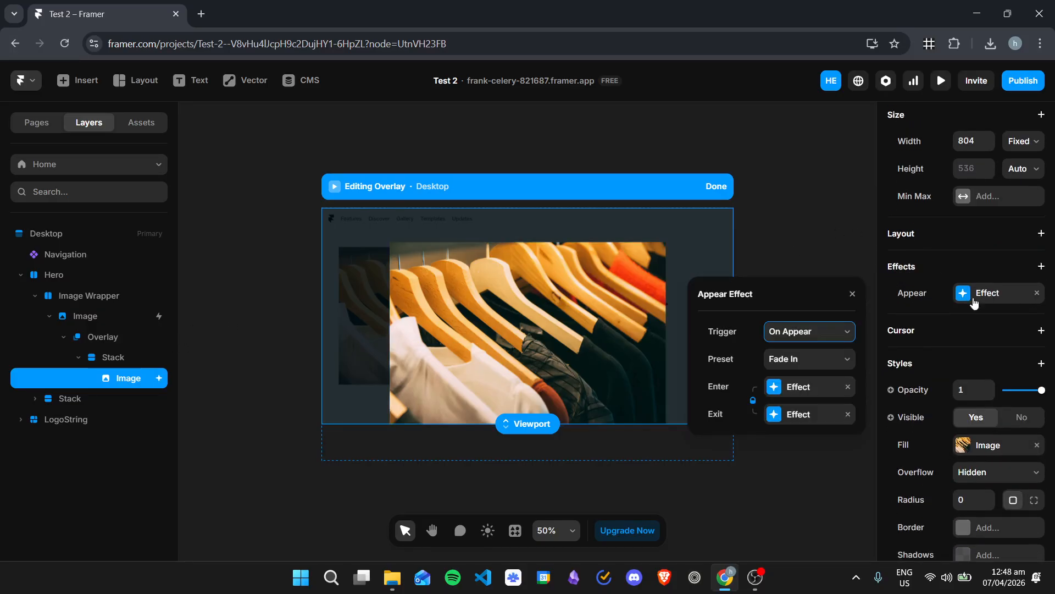
pyautogui.click(800, 332)
pyautogui.click(819, 352)
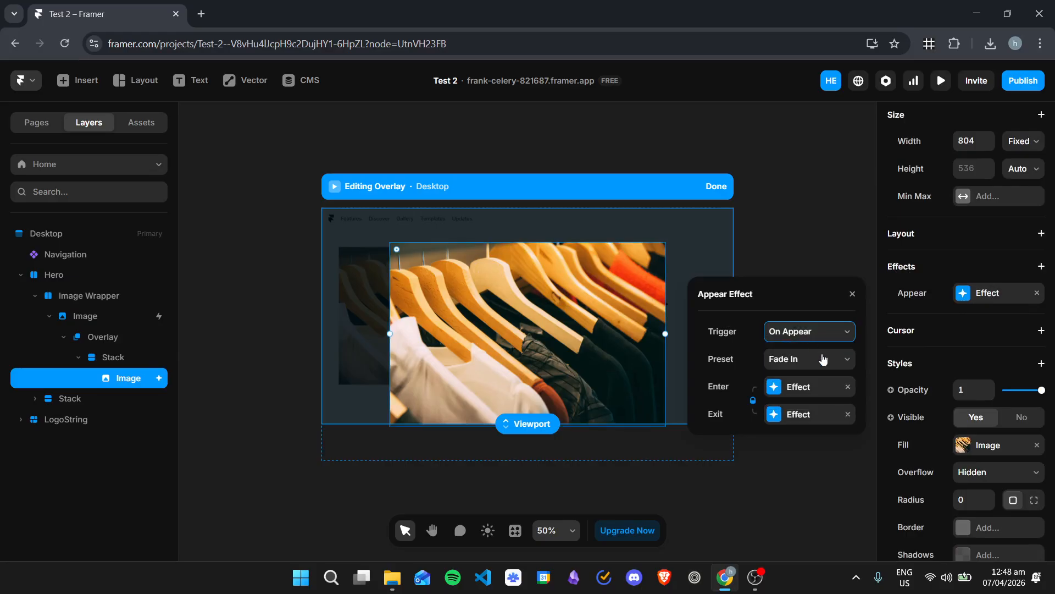
pyautogui.click(805, 365)
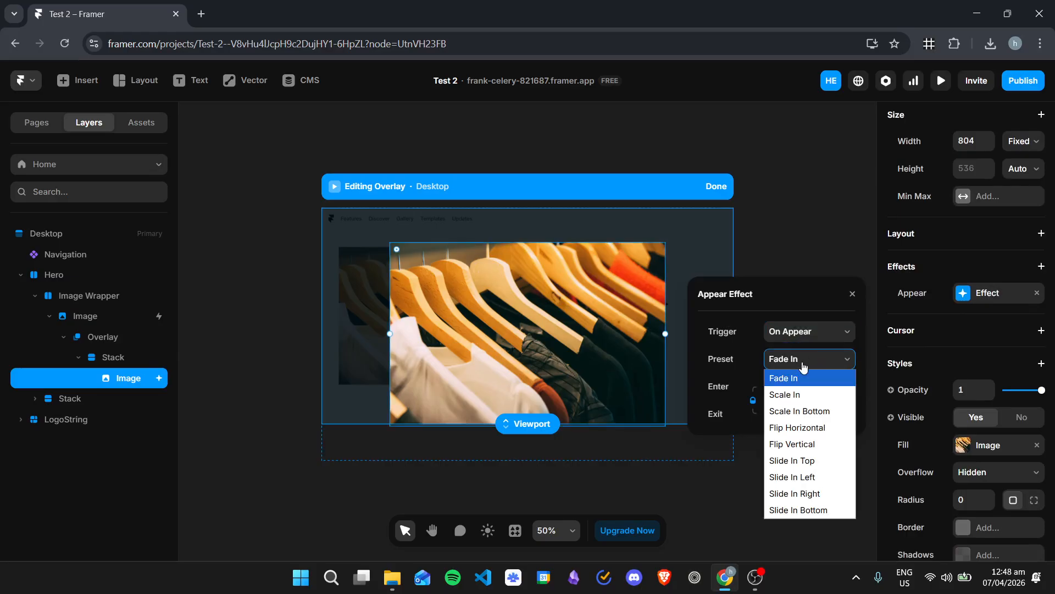
pyautogui.click(791, 396)
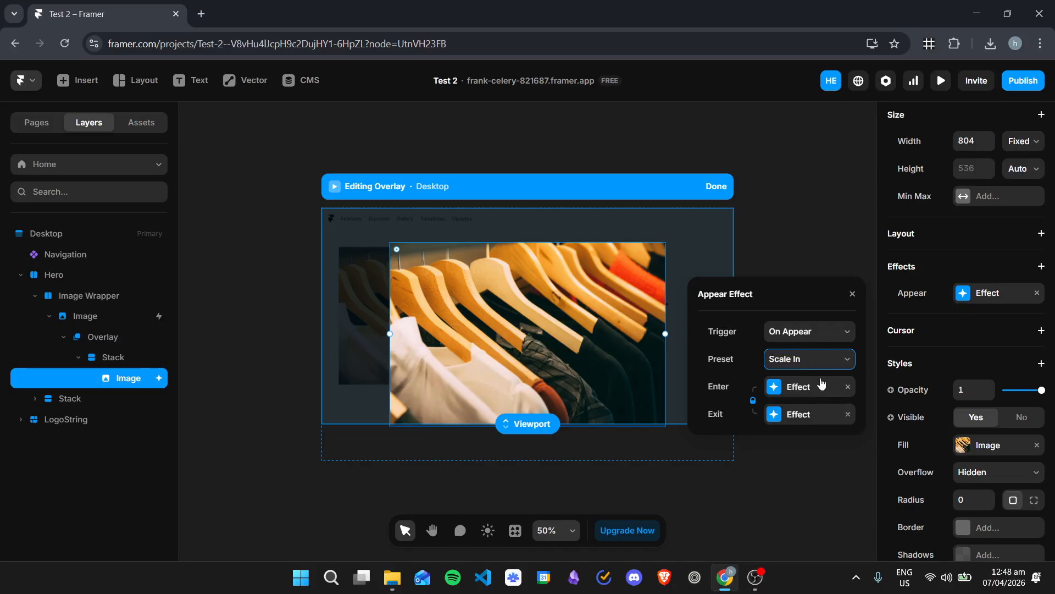
pyautogui.click(853, 294)
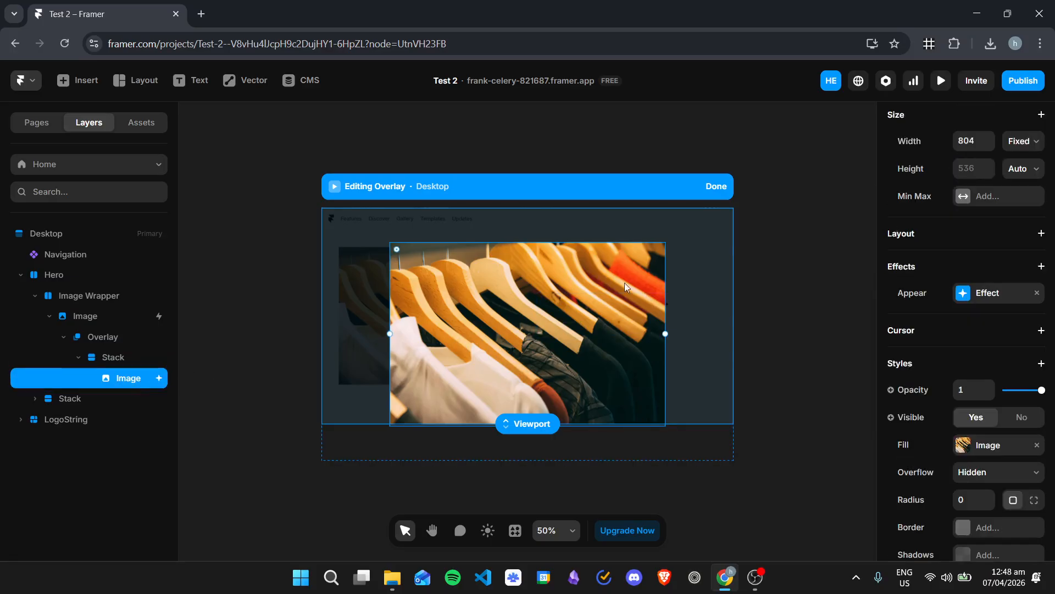
# Add a Close Overlay interaction on click, with no delay, to the overlay's enlarged image.
pyautogui.scroll(4, 981, 245)
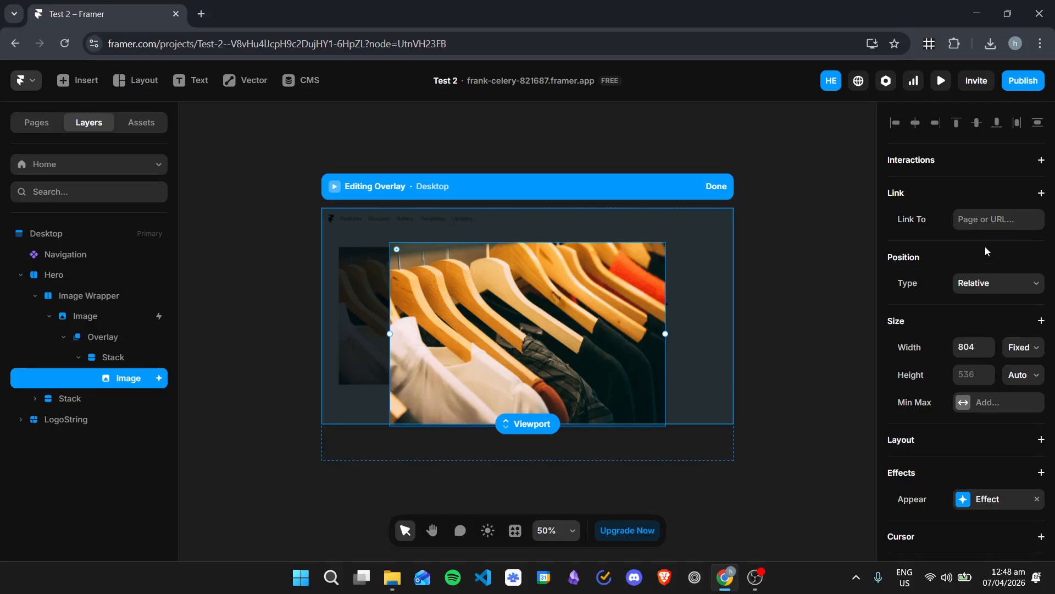
pyautogui.click(1041, 160)
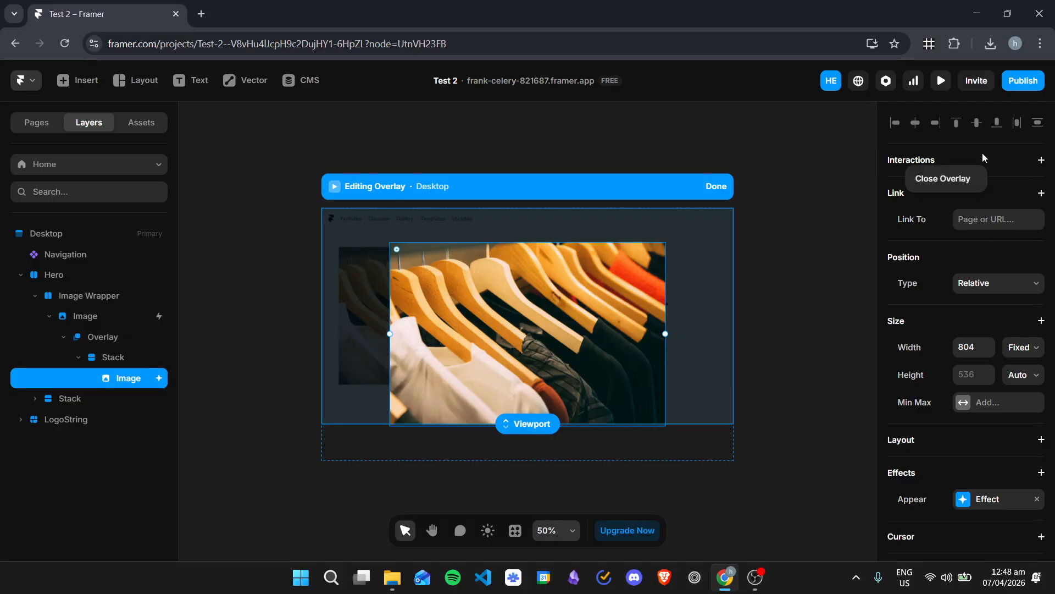
pyautogui.click(943, 179)
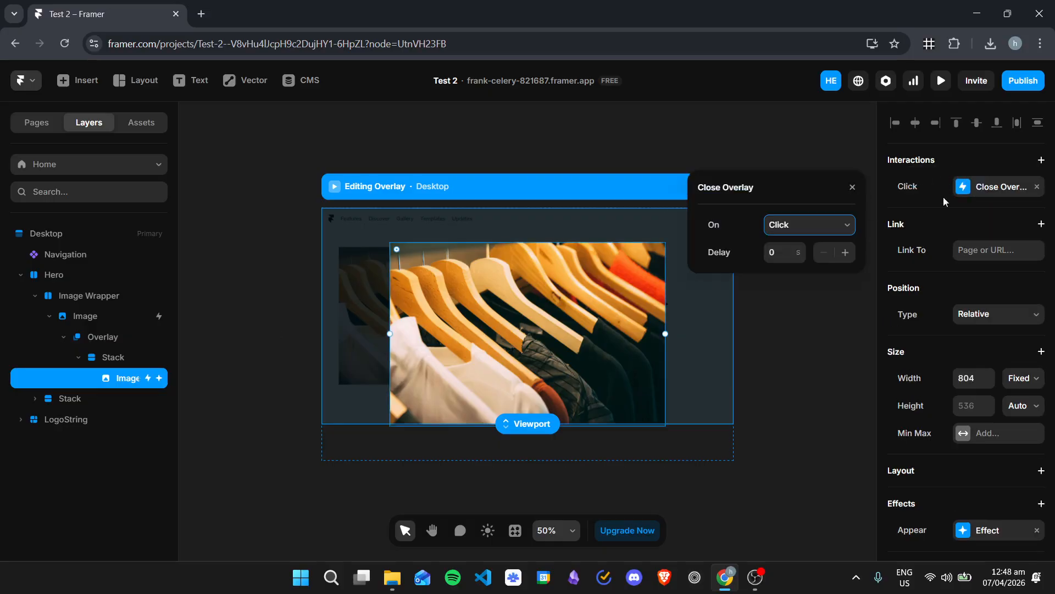
pyautogui.click(852, 187)
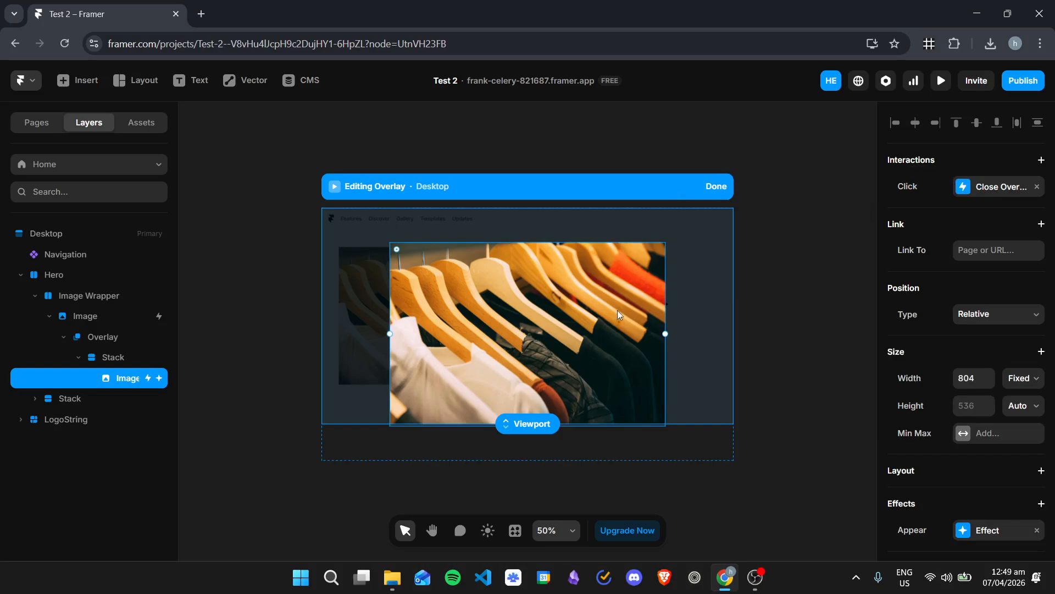
# Give the overlay's enlarged image a Zoom Out web cursor and finish editing the overlay.
pyautogui.scroll(-4, 947, 269)
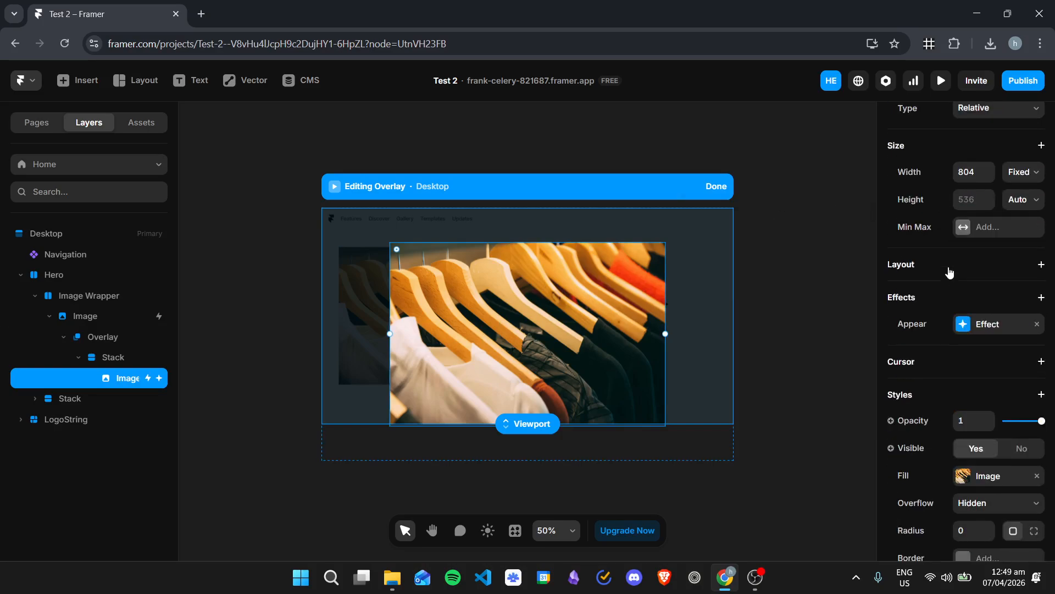
pyautogui.click(938, 360)
pyautogui.click(971, 370)
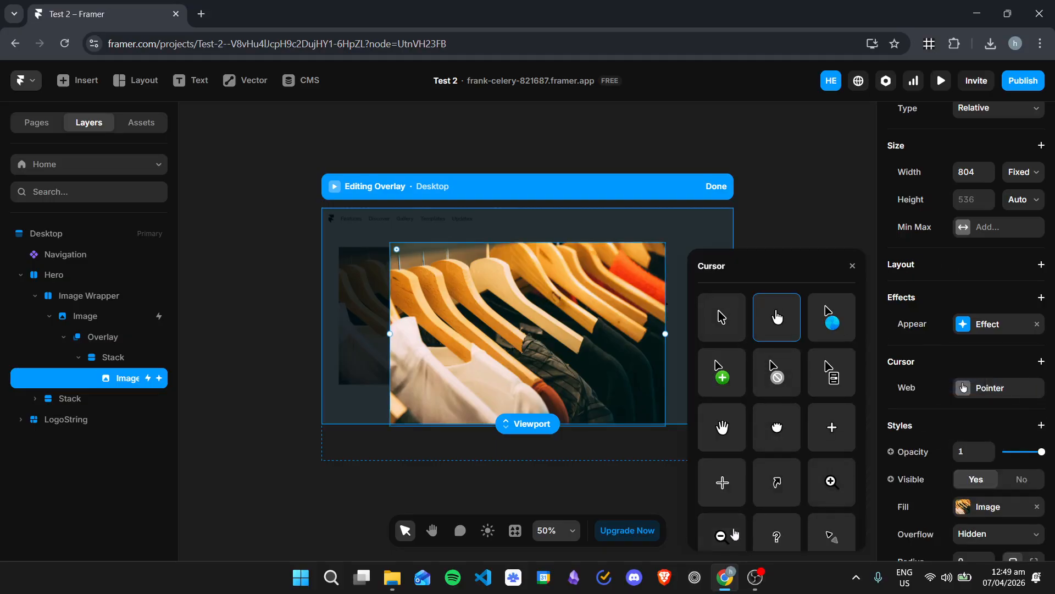
pyautogui.click(729, 533)
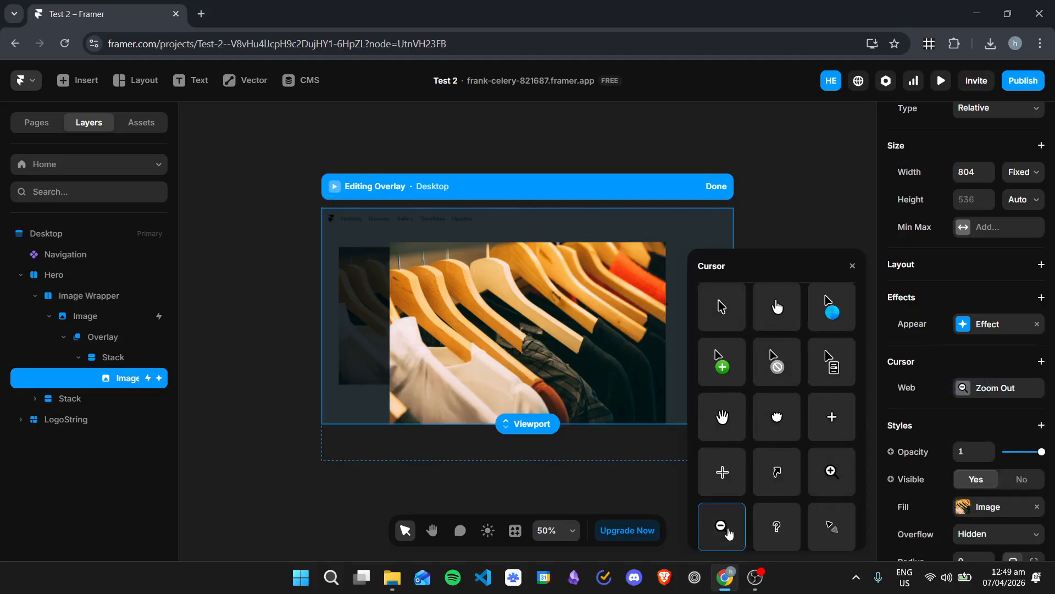
pyautogui.click(806, 219)
# Give the Hero section's original clothes-hanger image a Zoom In web cursor.
pyautogui.click(427, 299)
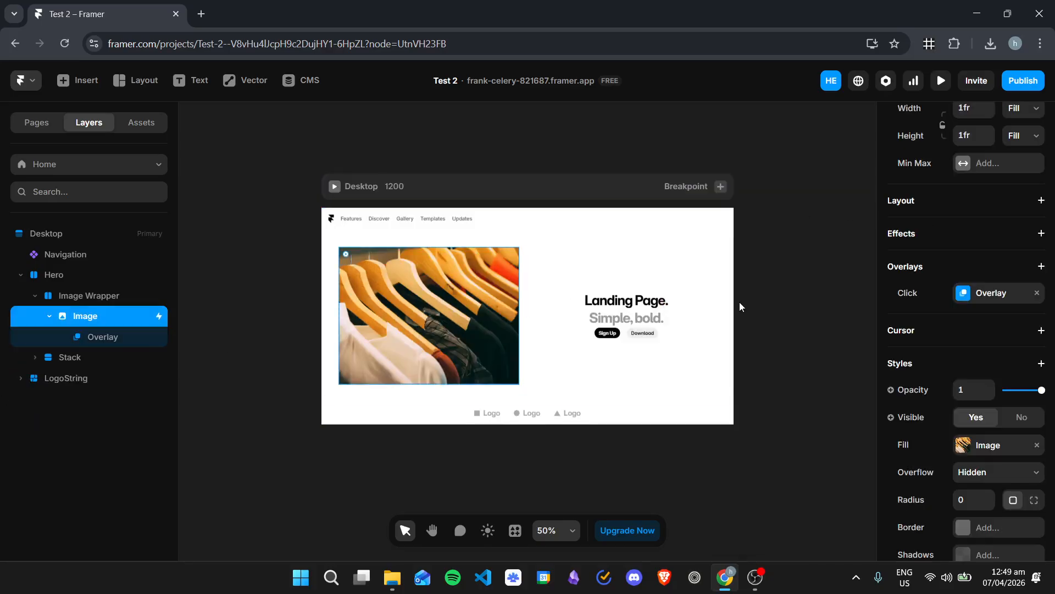
pyautogui.click(924, 329)
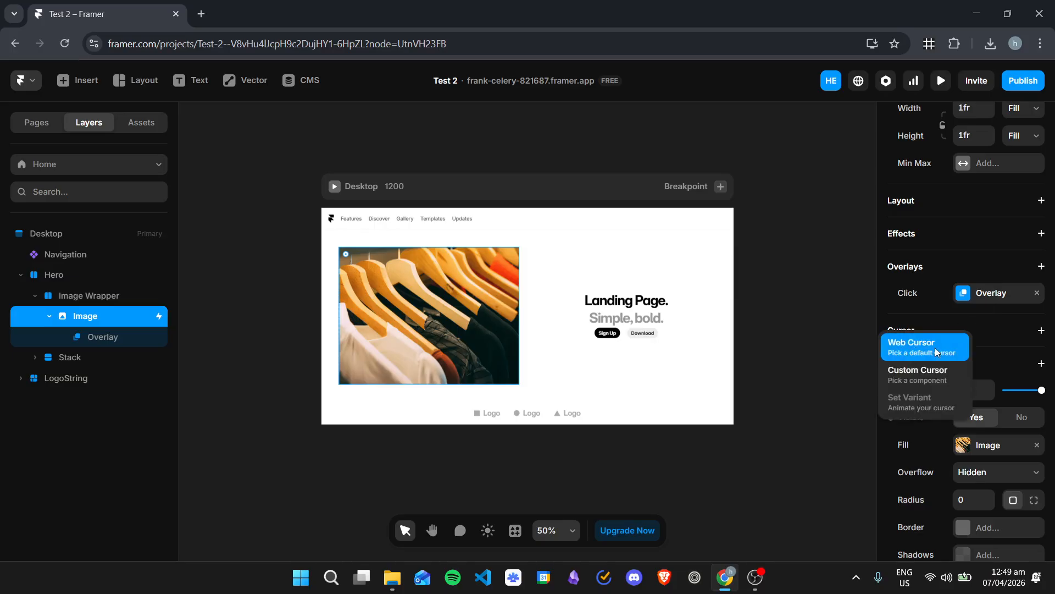
pyautogui.click(929, 349)
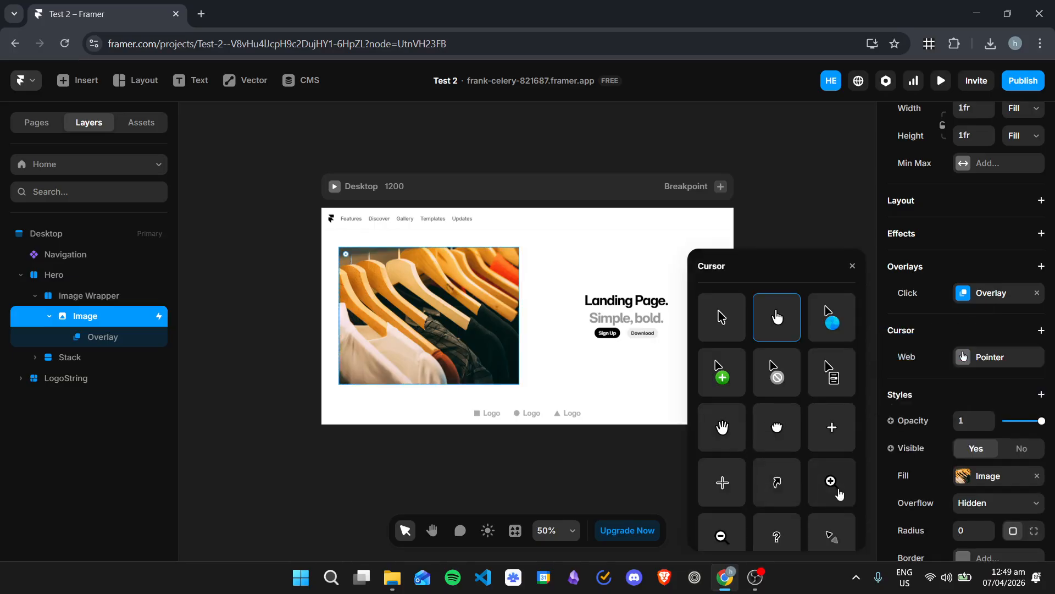
pyautogui.click(831, 482)
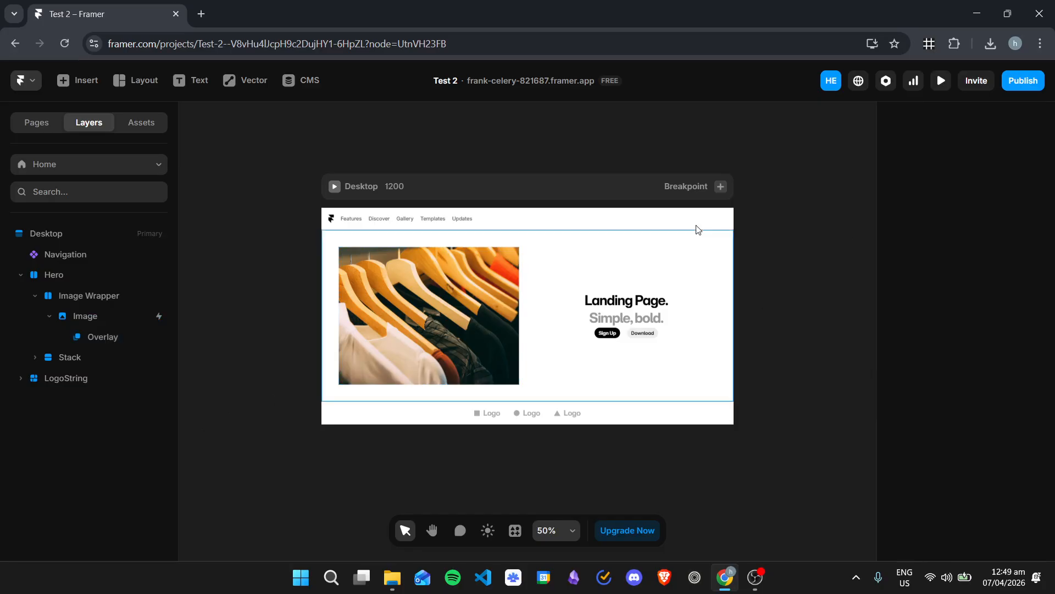
# Preview the page and test opening and closing the lightbox several times from the hero image.
pyautogui.click(941, 80)
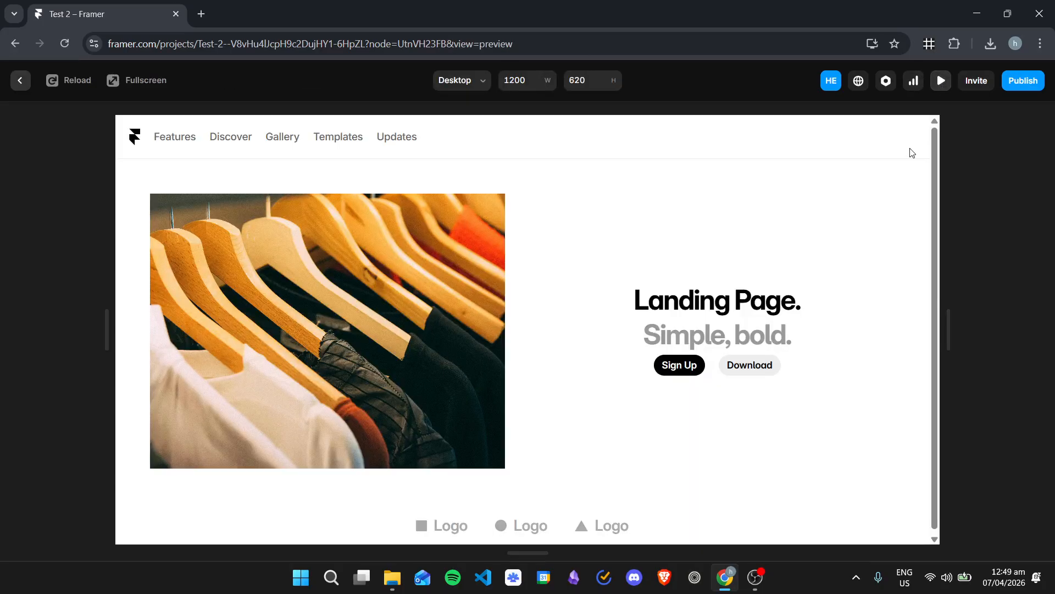
pyautogui.click(367, 296)
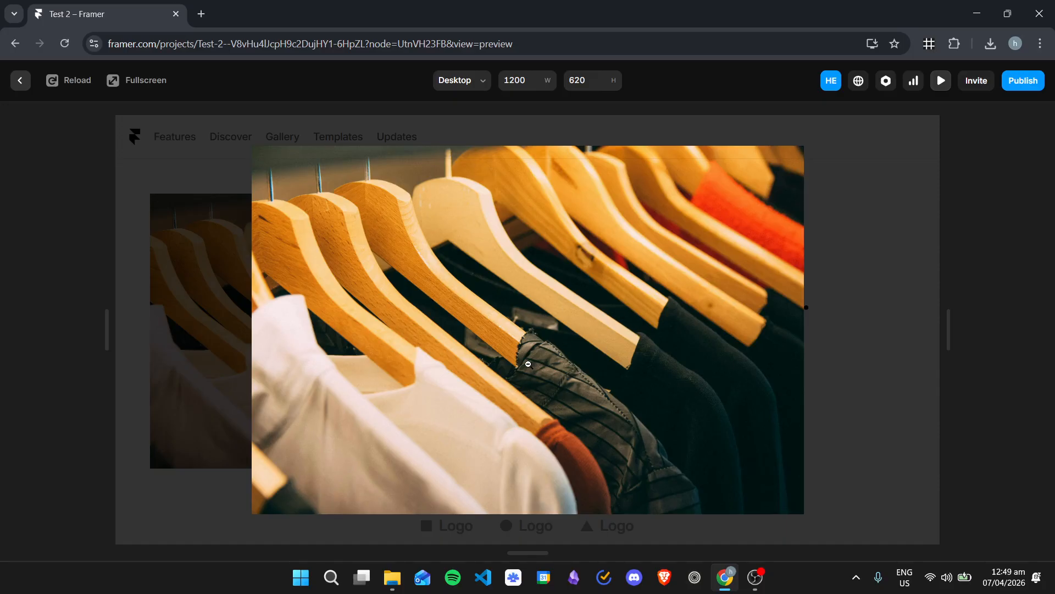
pyautogui.click(640, 326)
pyautogui.click(375, 340)
pyautogui.click(397, 309)
pyautogui.click(397, 309)
pyautogui.click(523, 320)
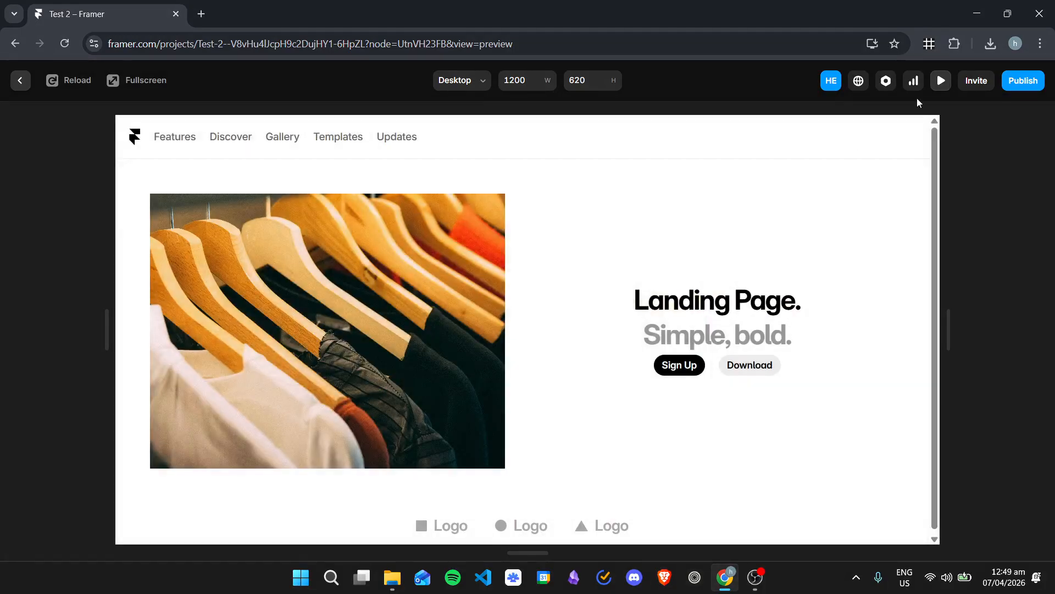
# Leave the preview, reopen the overlay and add a text box of about 240 by 114 px reading "Text" below the enlarged image in its stack.
pyautogui.click(941, 88)
pyautogui.click(88, 337)
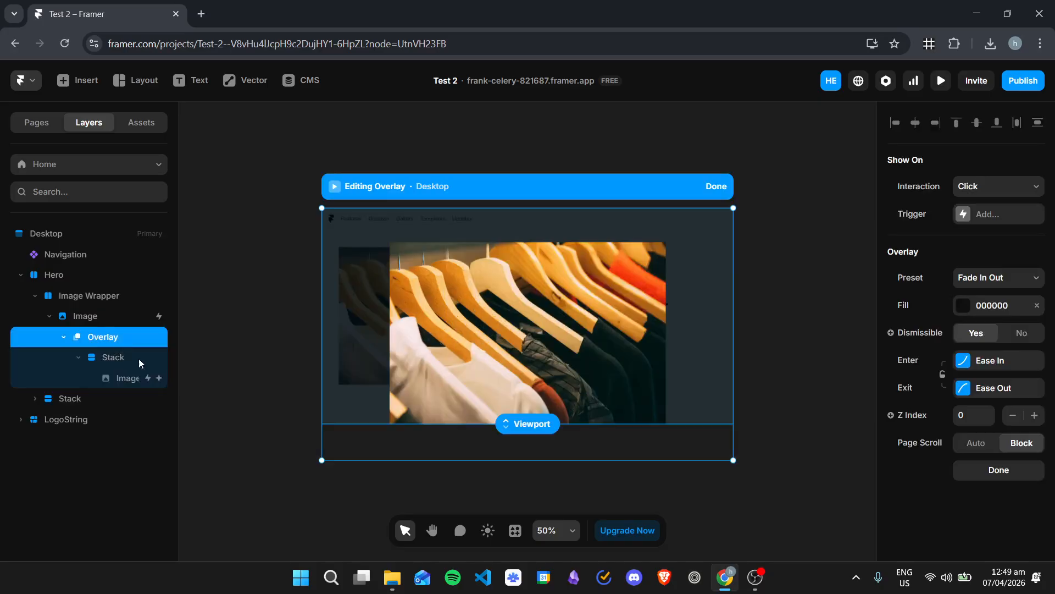
pyautogui.click(119, 378)
pyautogui.click(113, 358)
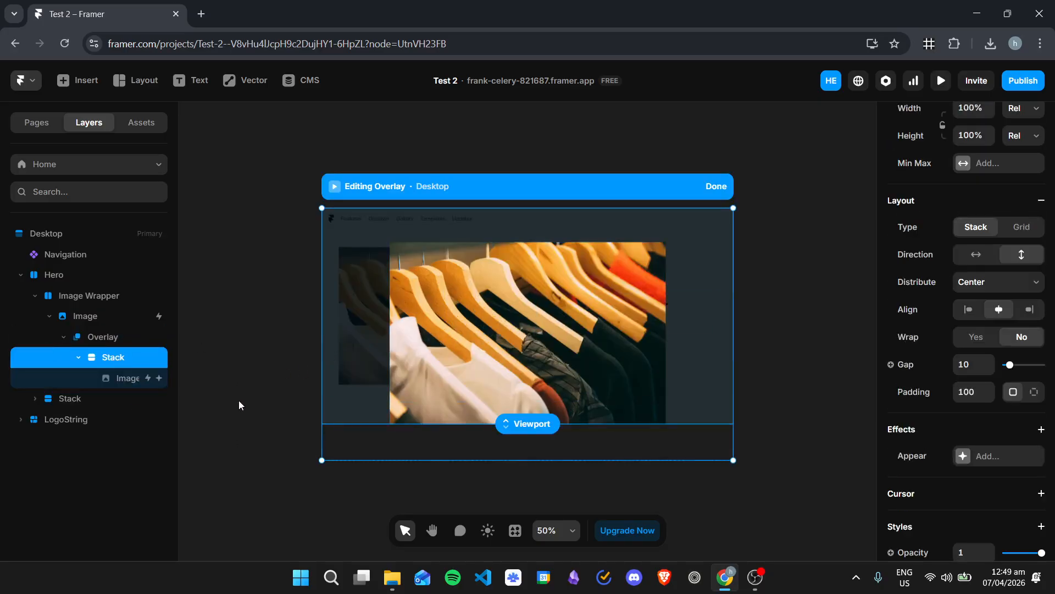
pyautogui.press('t')
pyautogui.moveTo(215, 338); pyautogui.dragTo(281, 370)
pyautogui.write('Text')
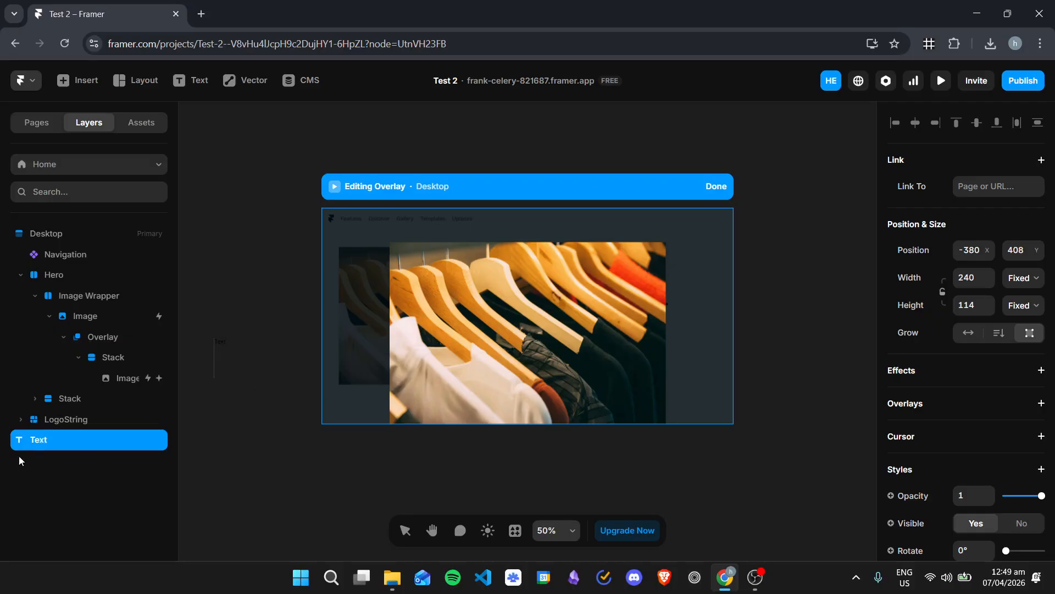
pyautogui.moveTo(25, 447); pyautogui.dragTo(121, 364)
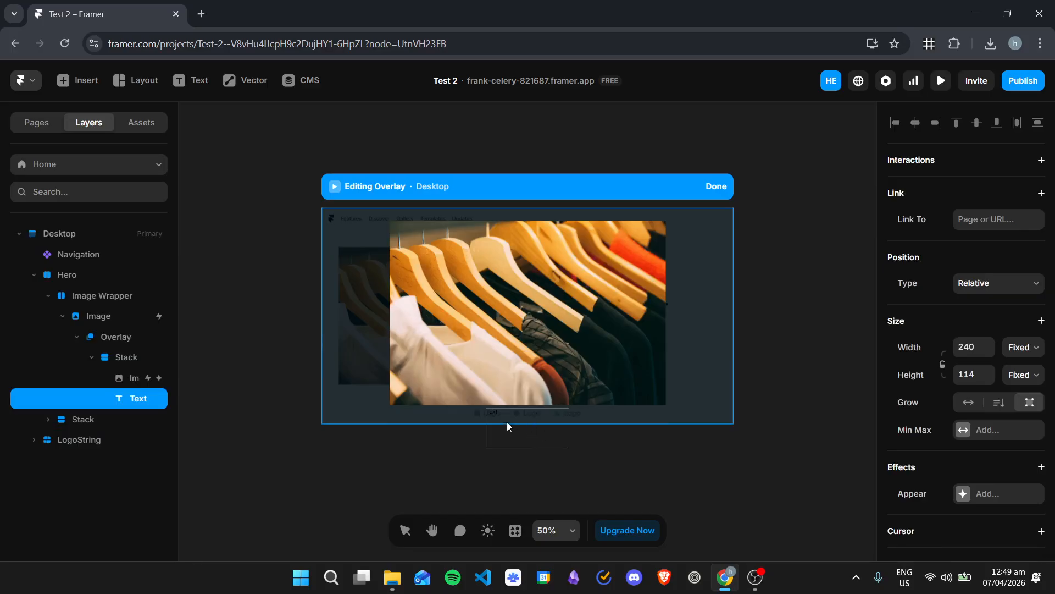
# Set the font size of the overlay's text to 50 px and finish editing the text.
pyautogui.moveTo(501, 415); pyautogui.dragTo(480, 414)
pyautogui.scroll(-10, 985, 411)
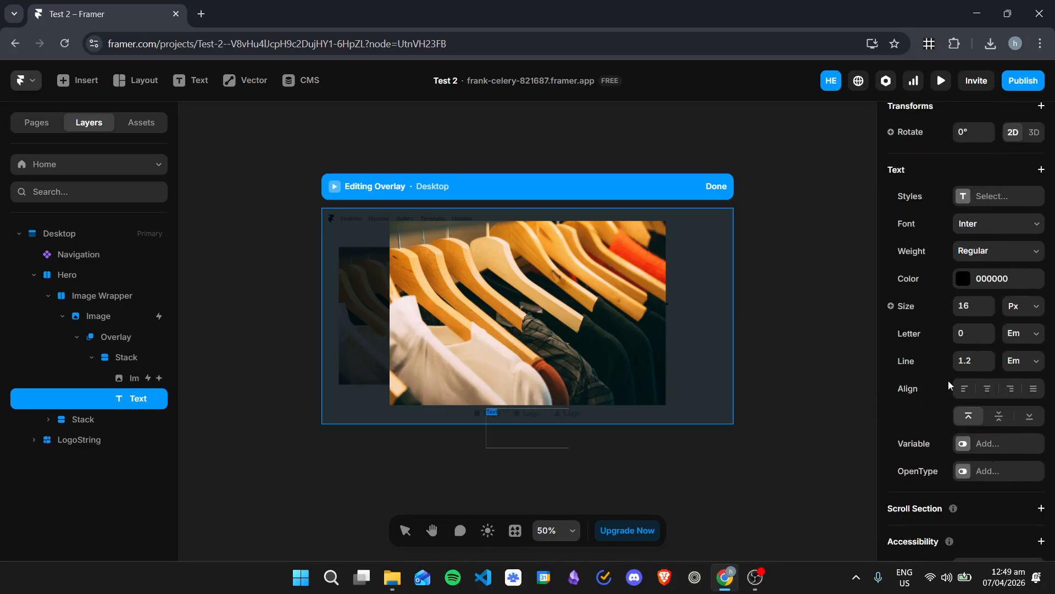
pyautogui.click(970, 304)
pyautogui.write('50')
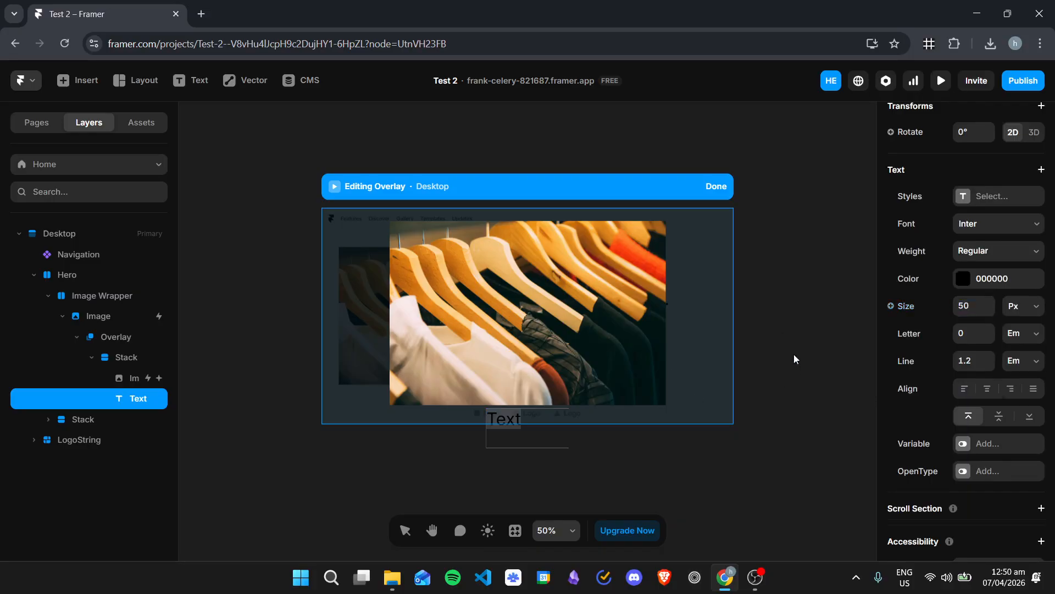
pyautogui.press('Escape')
# Preview the page, check the lightbox with its text caption, close the overlay and return to the canvas.
pyautogui.click(942, 81)
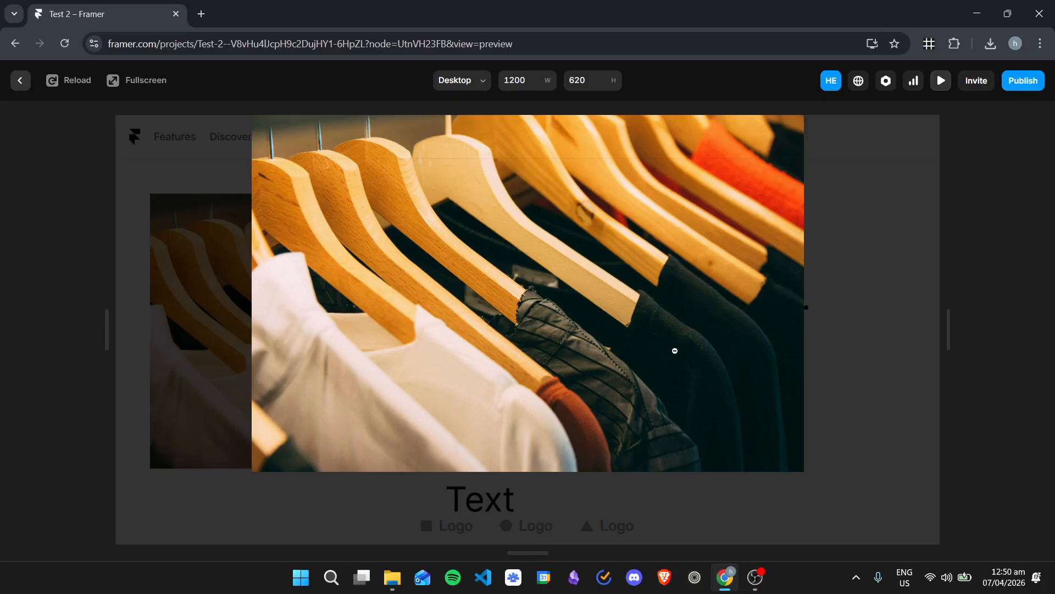
pyautogui.click(741, 320)
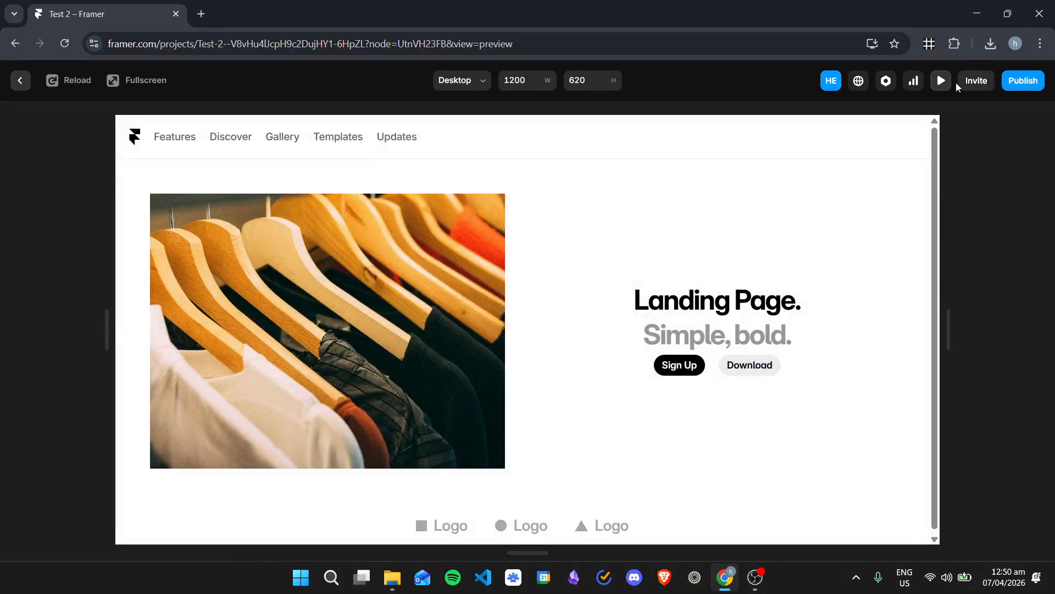
pyautogui.click(942, 81)
pyautogui.click(825, 282)
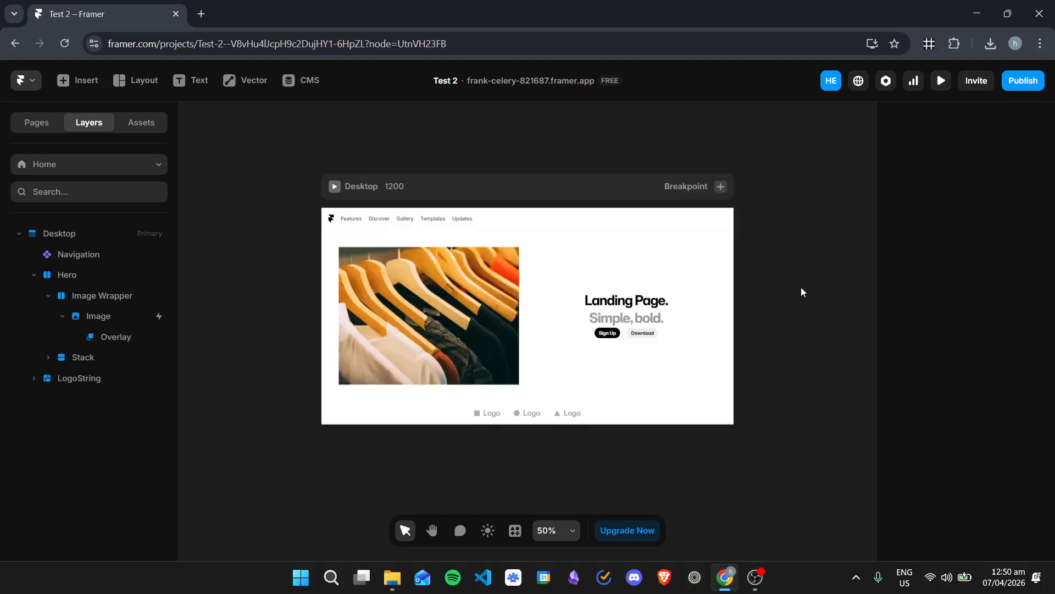